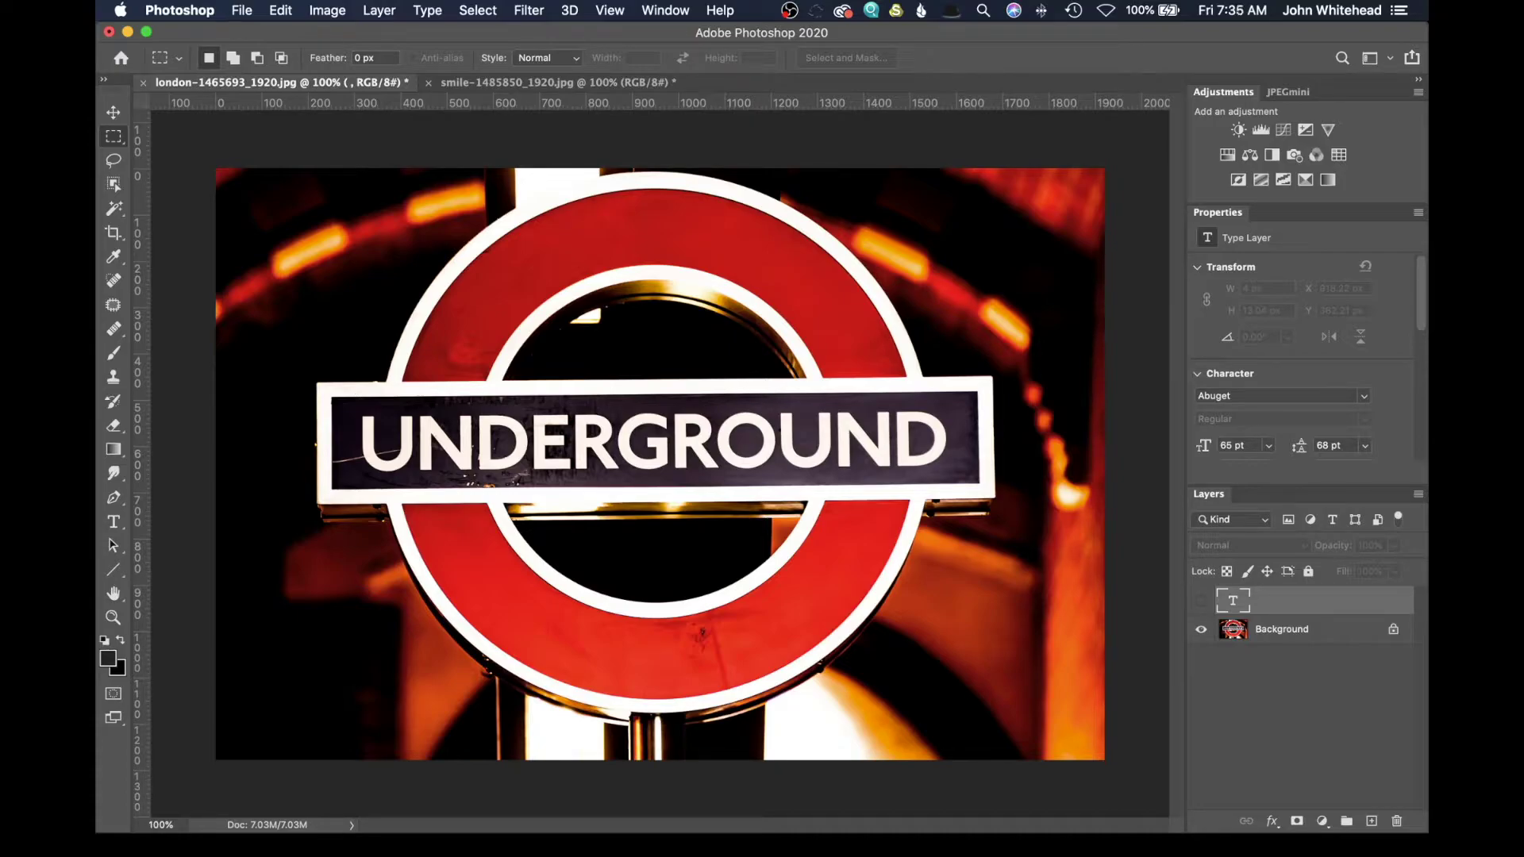
Briefly show and select the type layer, then hide it and make the Background photo layer active
left_click(1201, 601)
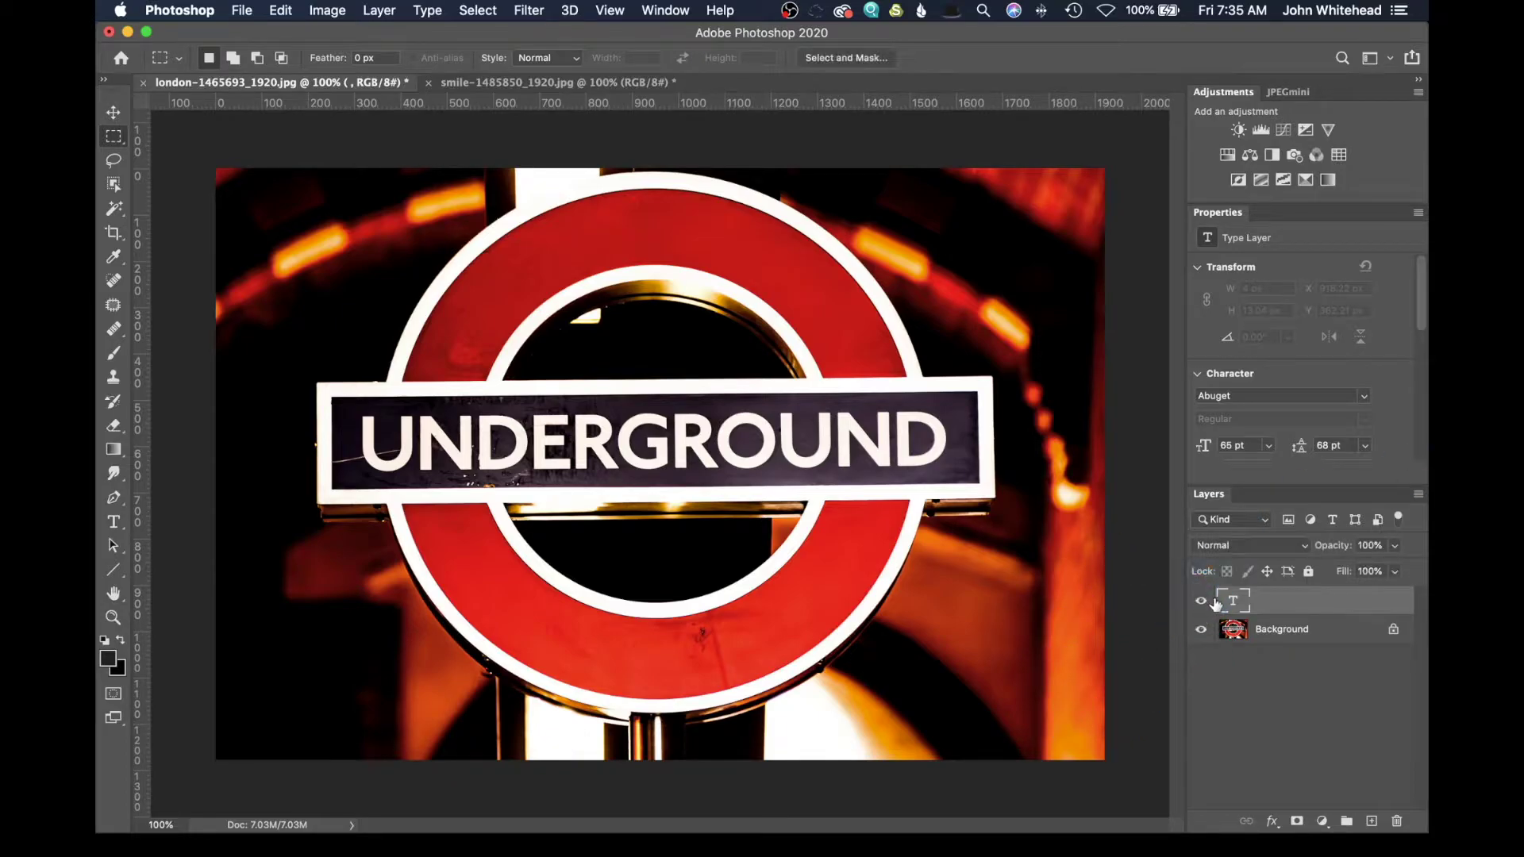
left_click(1262, 601)
left_click(1201, 601)
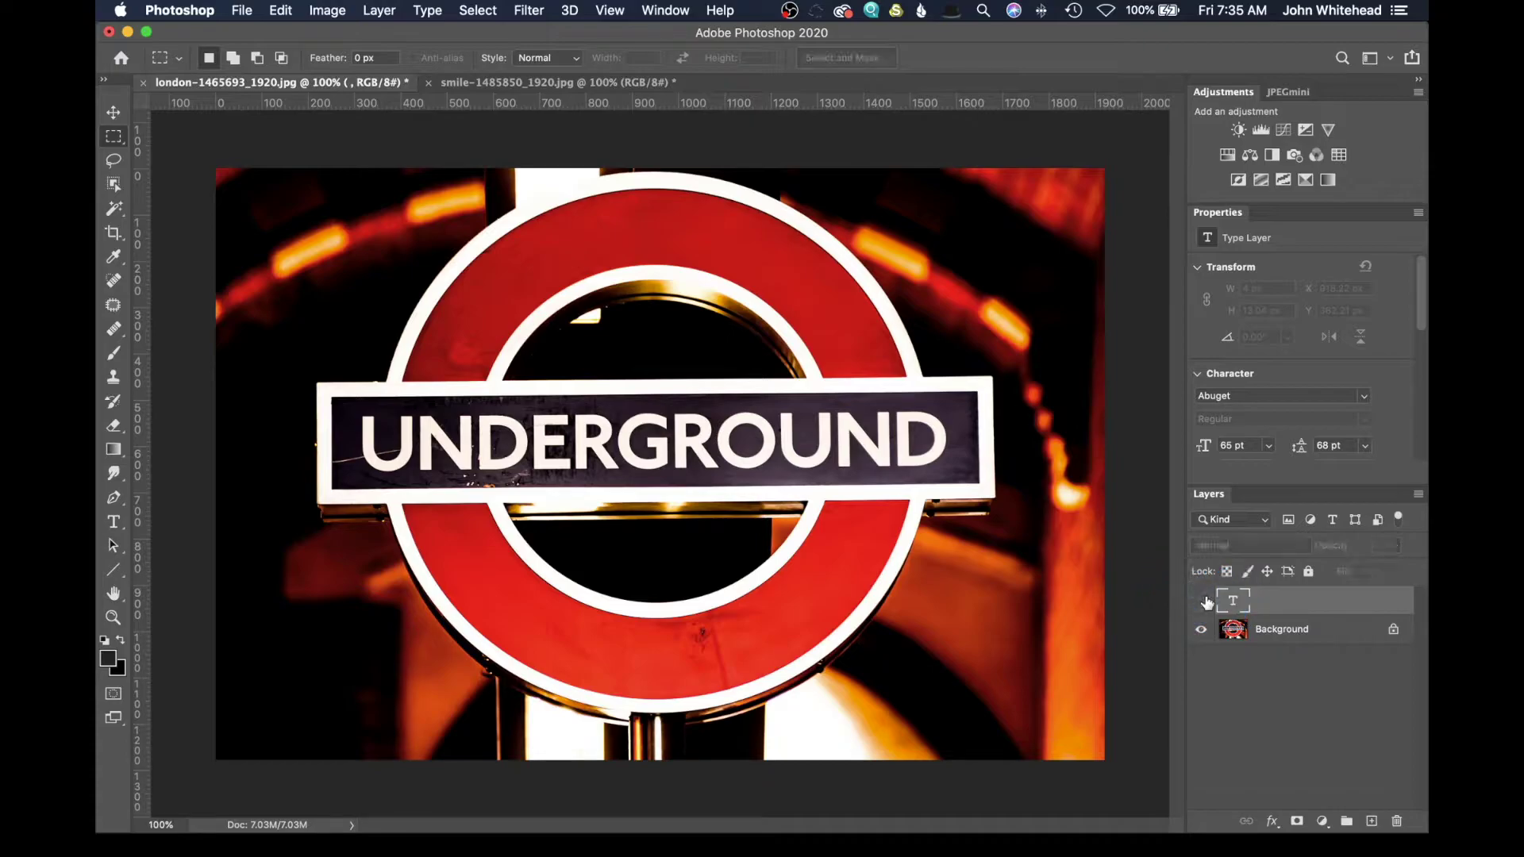
left_click(1262, 631)
left_click(893, 460)
left_click(244, 298)
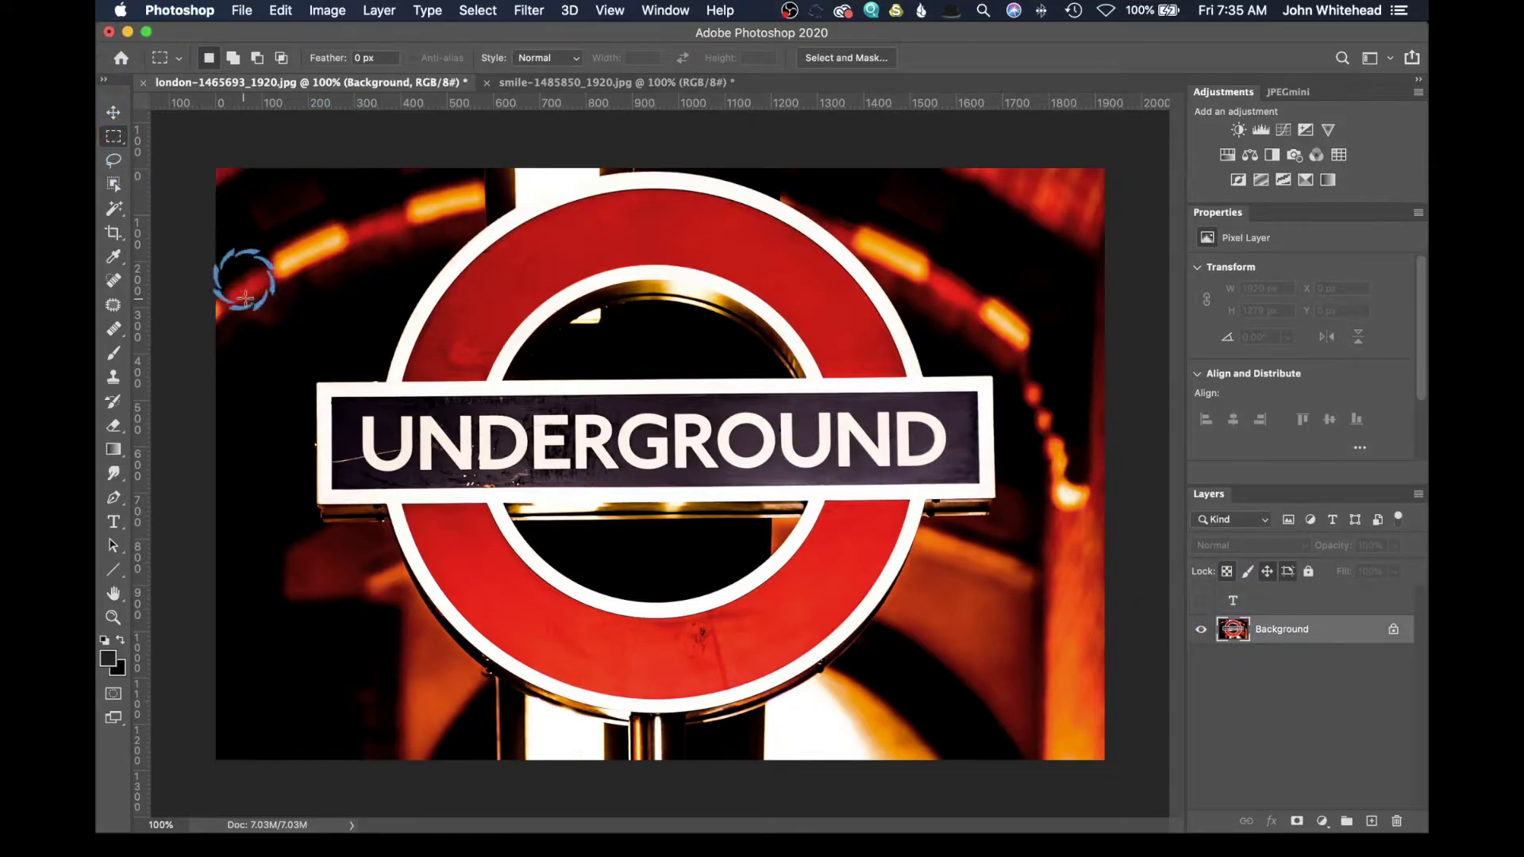
Look up matching fonts for the UNDERGROUND lettering, dismiss them unapplied, and deselect
left_click_drag(344, 405, 961, 474)
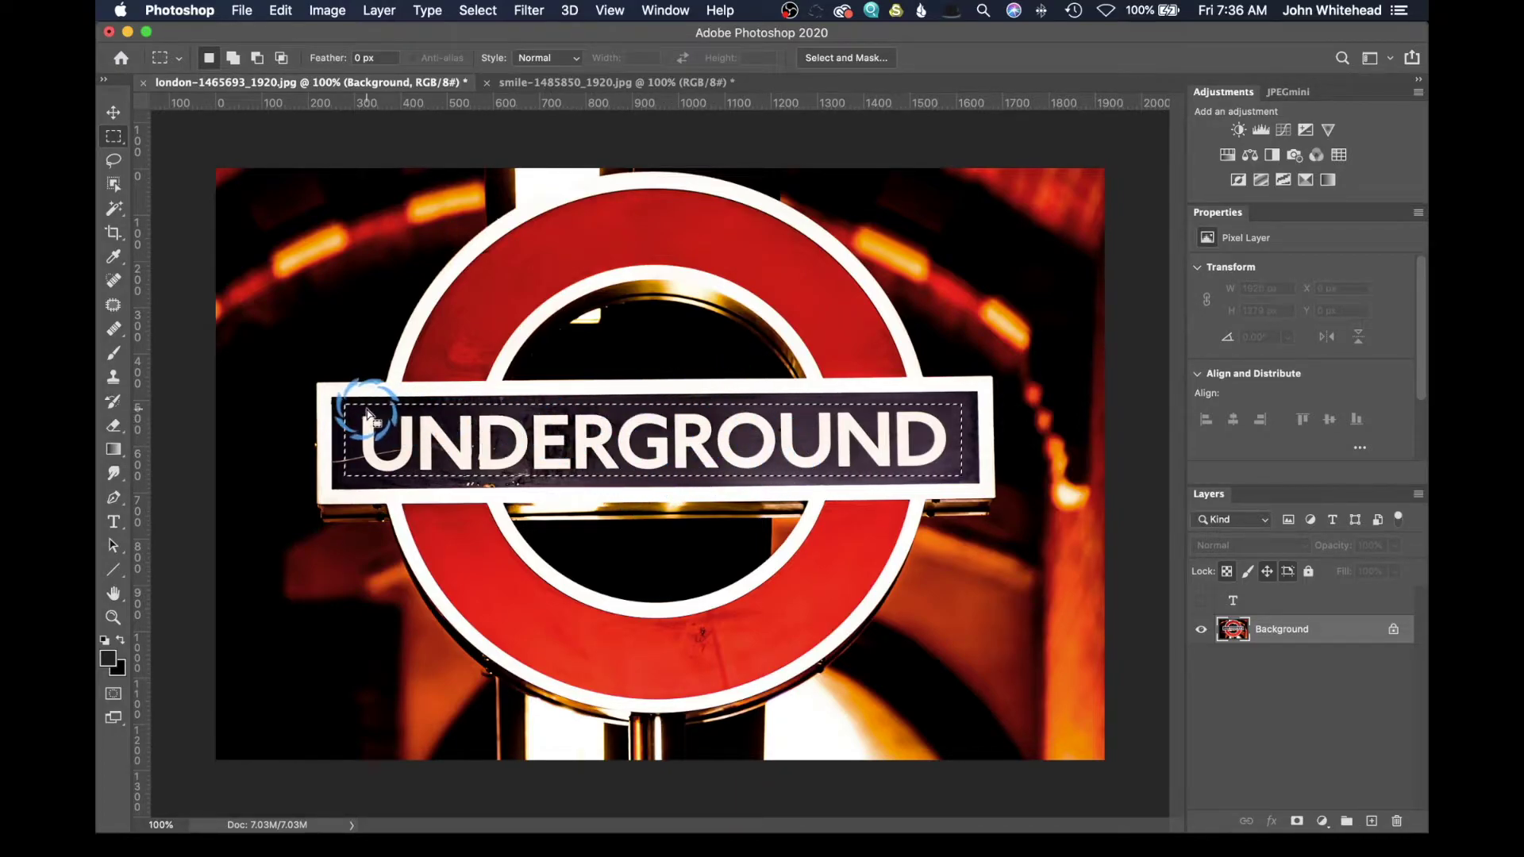
left_click(425, 11)
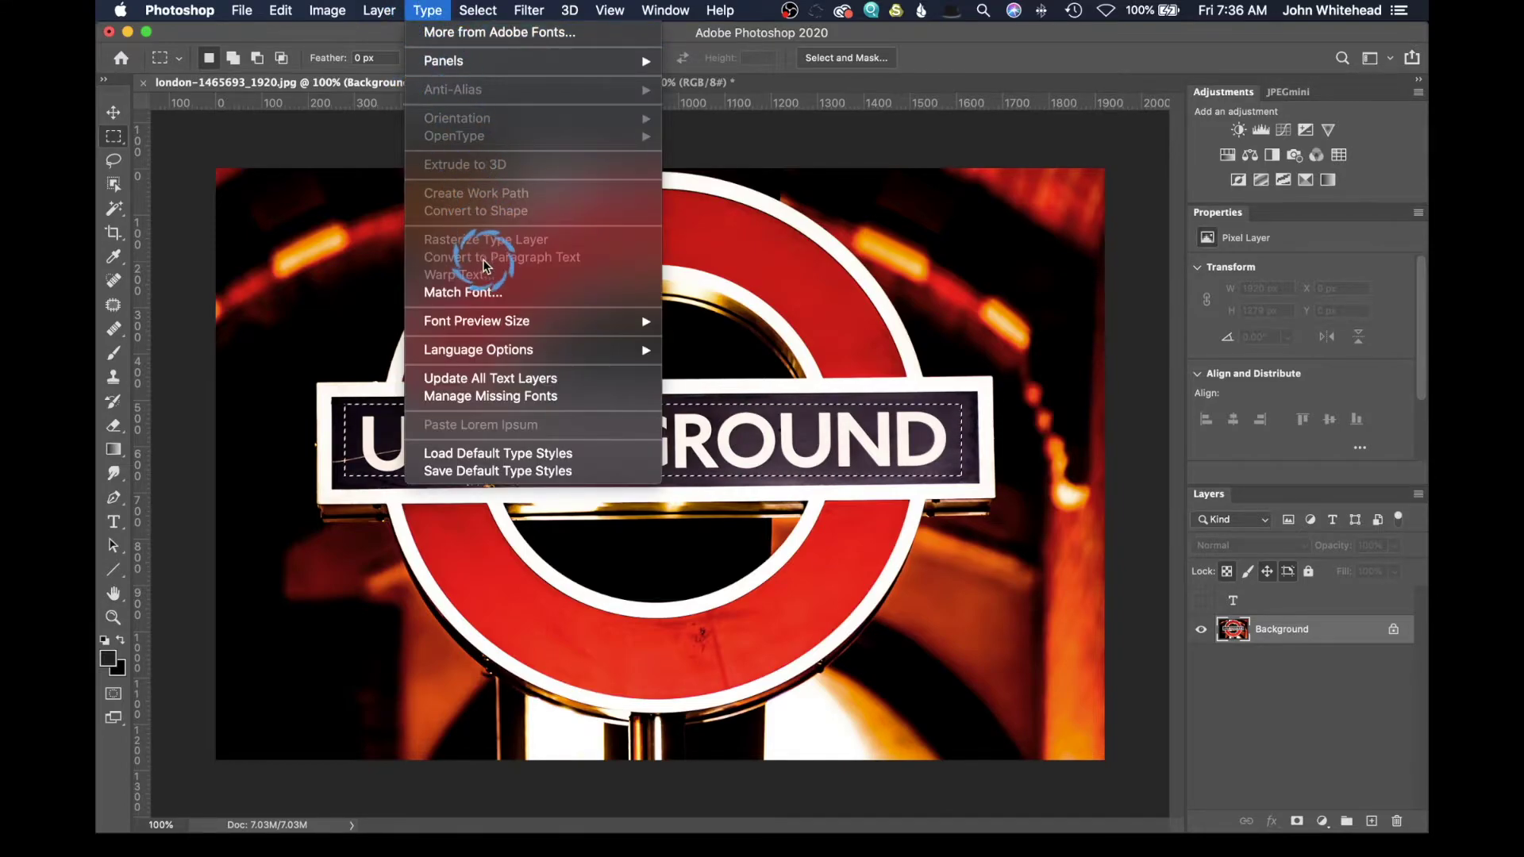
left_click(487, 289)
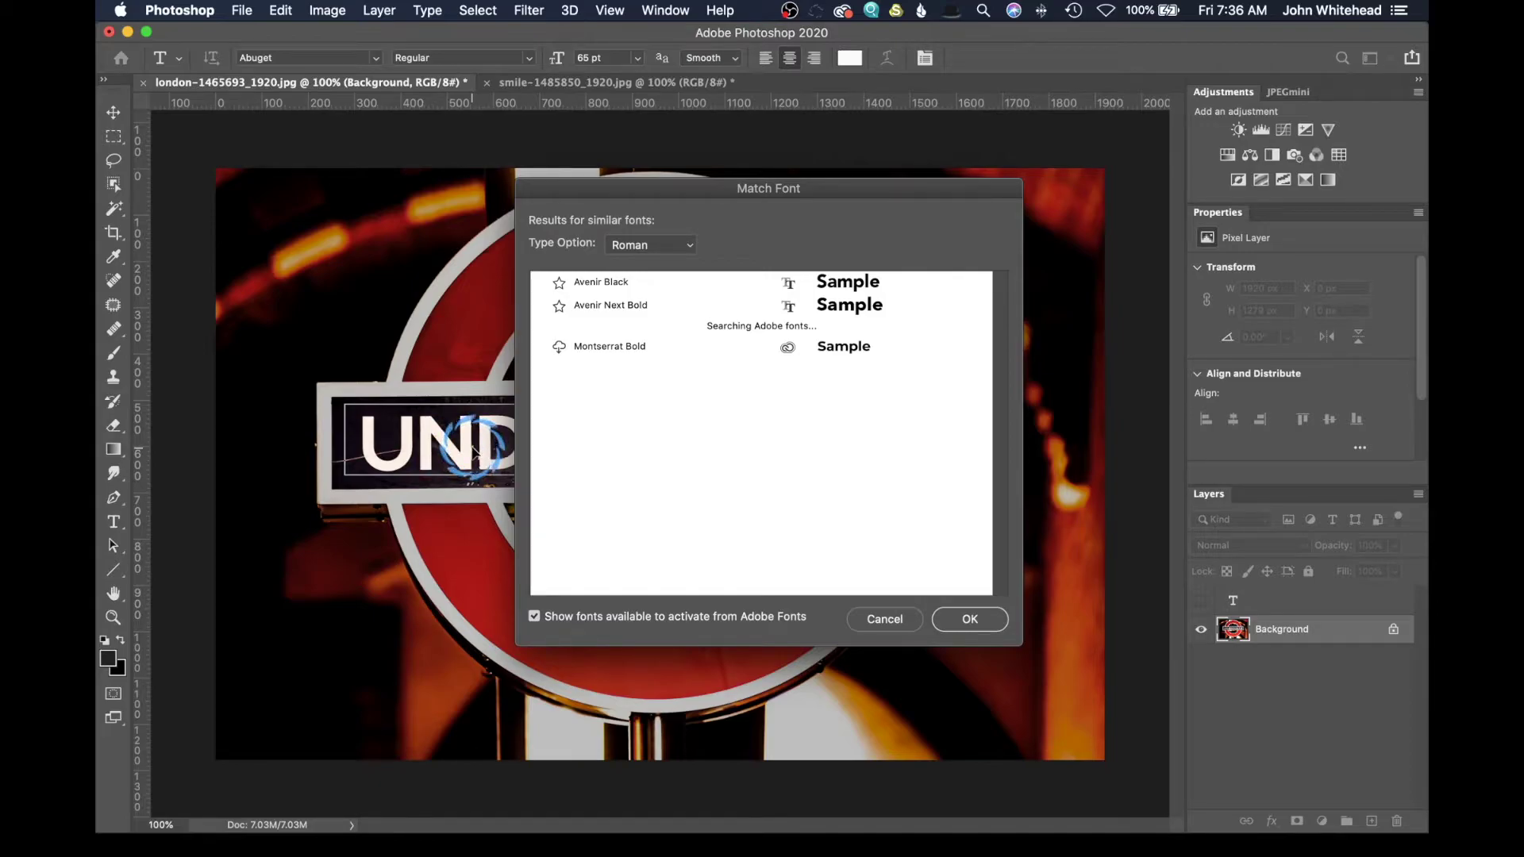
left_click(898, 624)
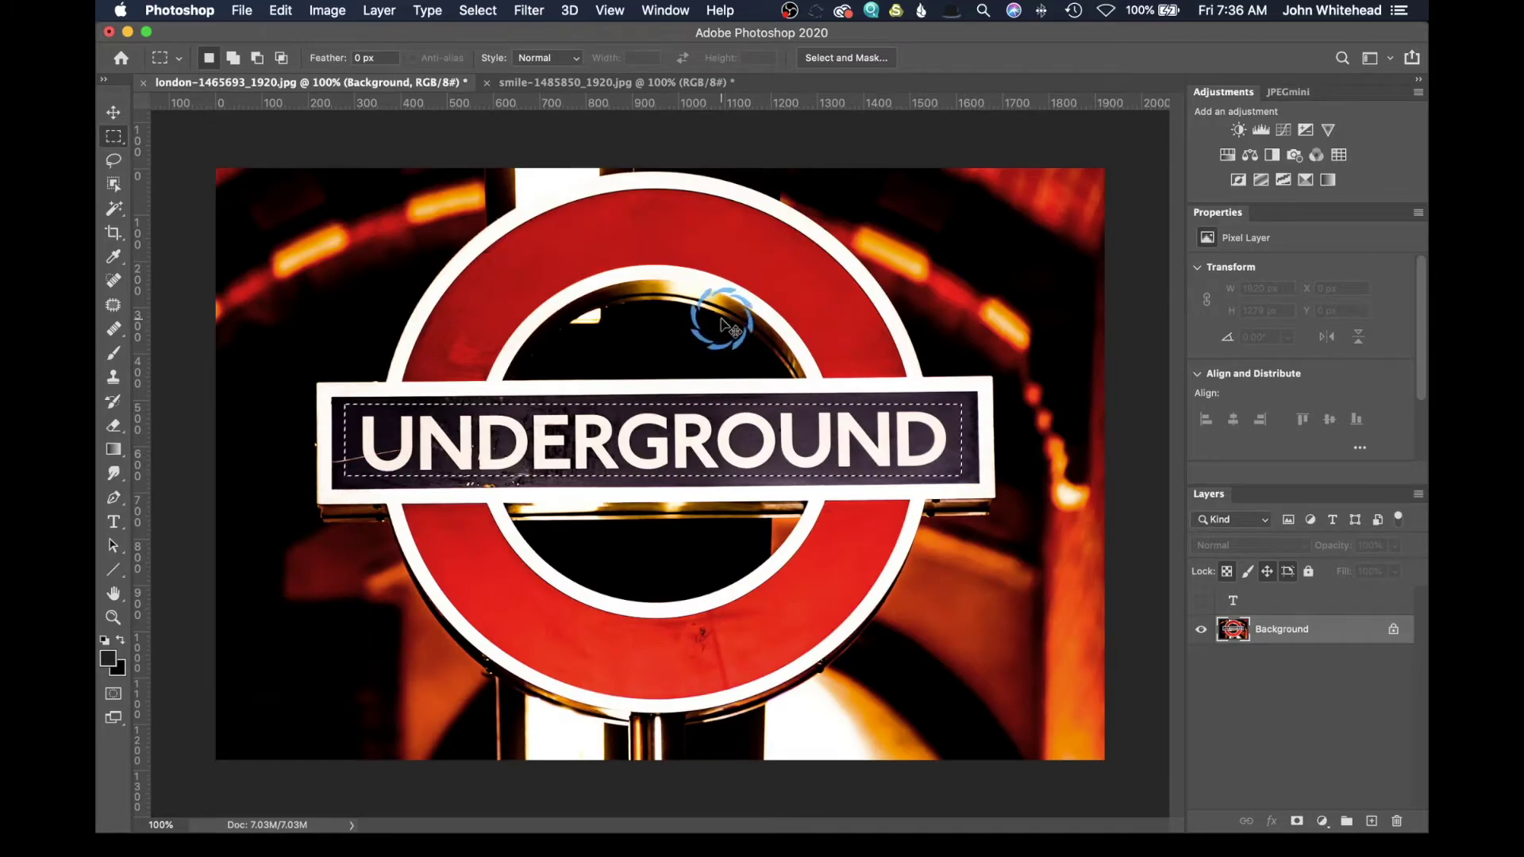
key("super+d")
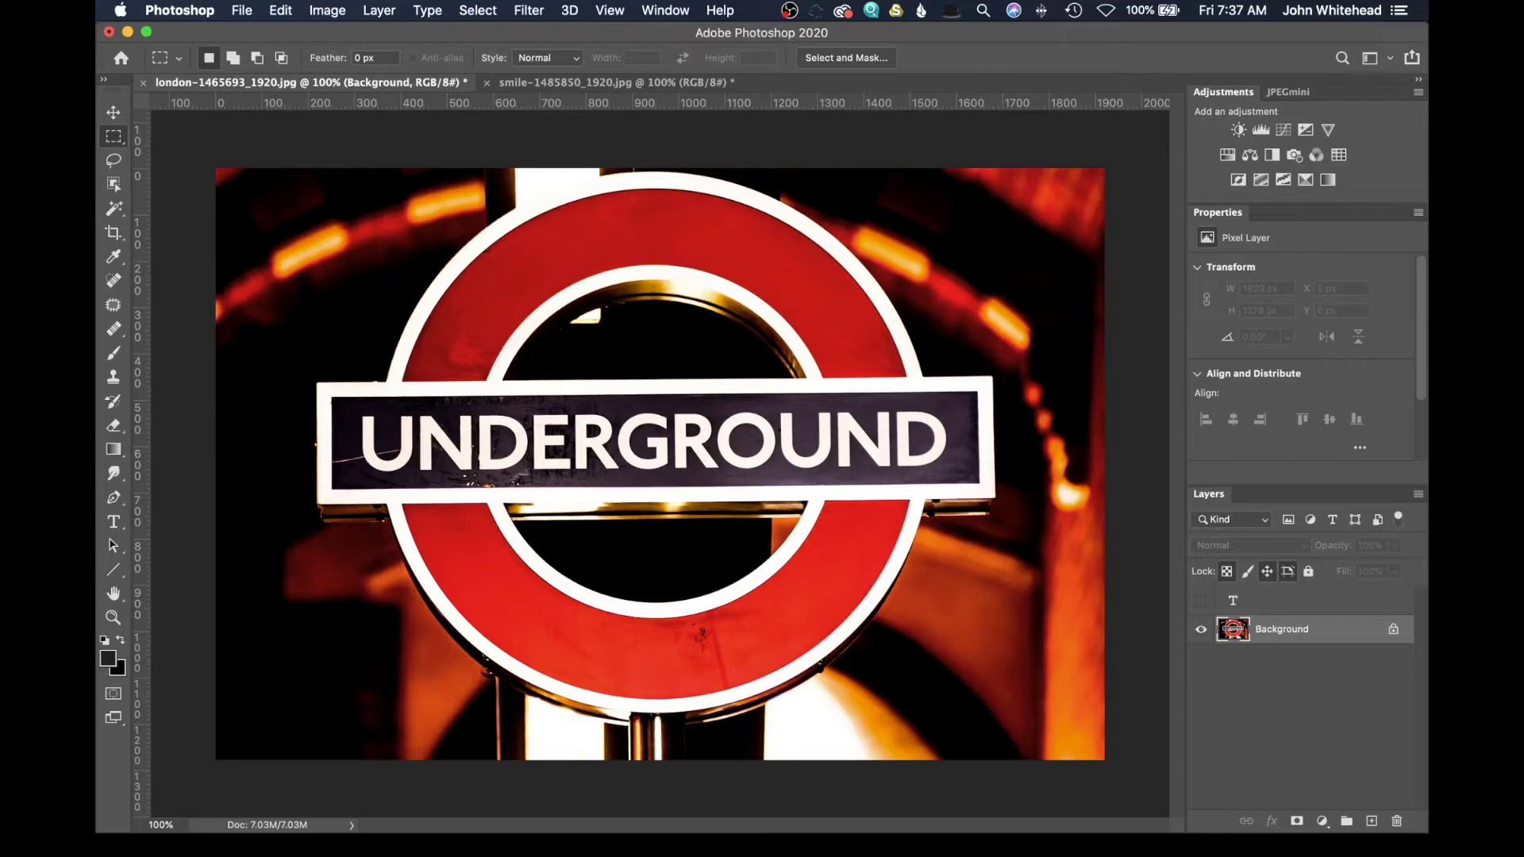
Add a new Pattern Fill 1 layer above the Background photo
left_click(389, 12)
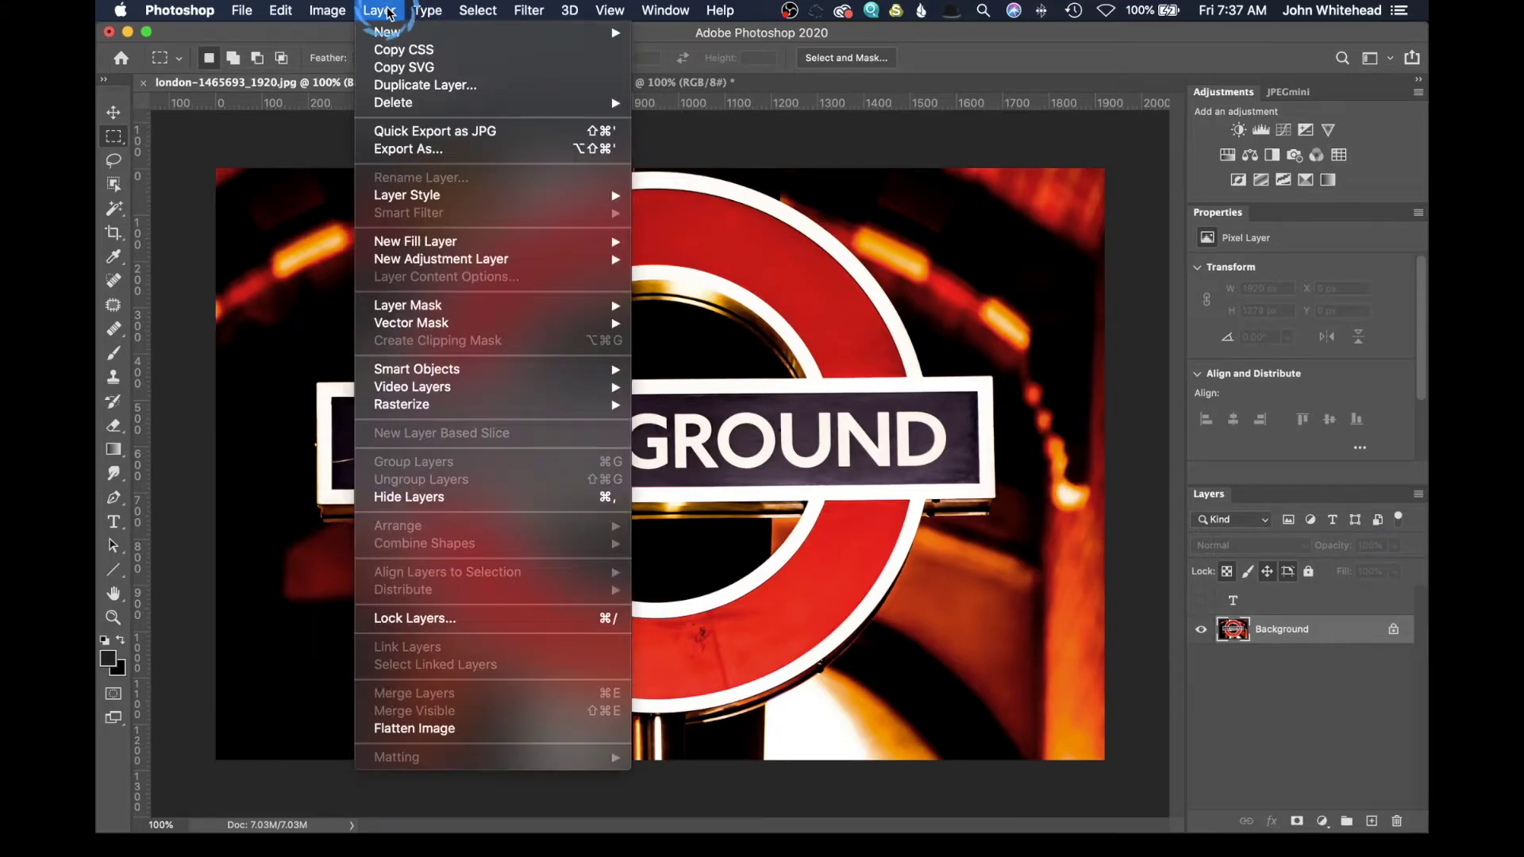
left_click(431, 245)
left_click(713, 264)
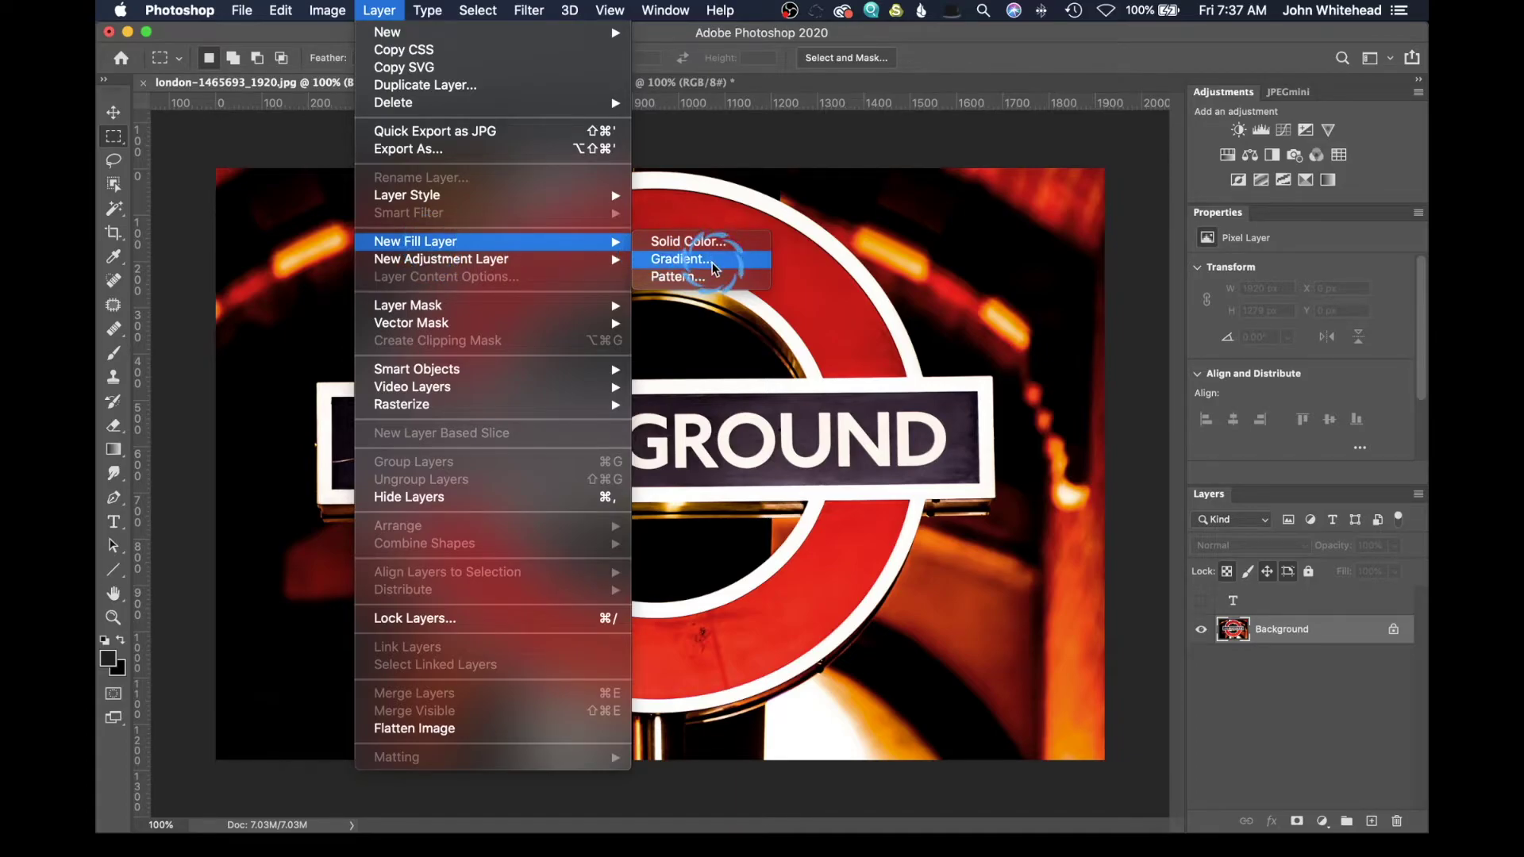
left_click(710, 274)
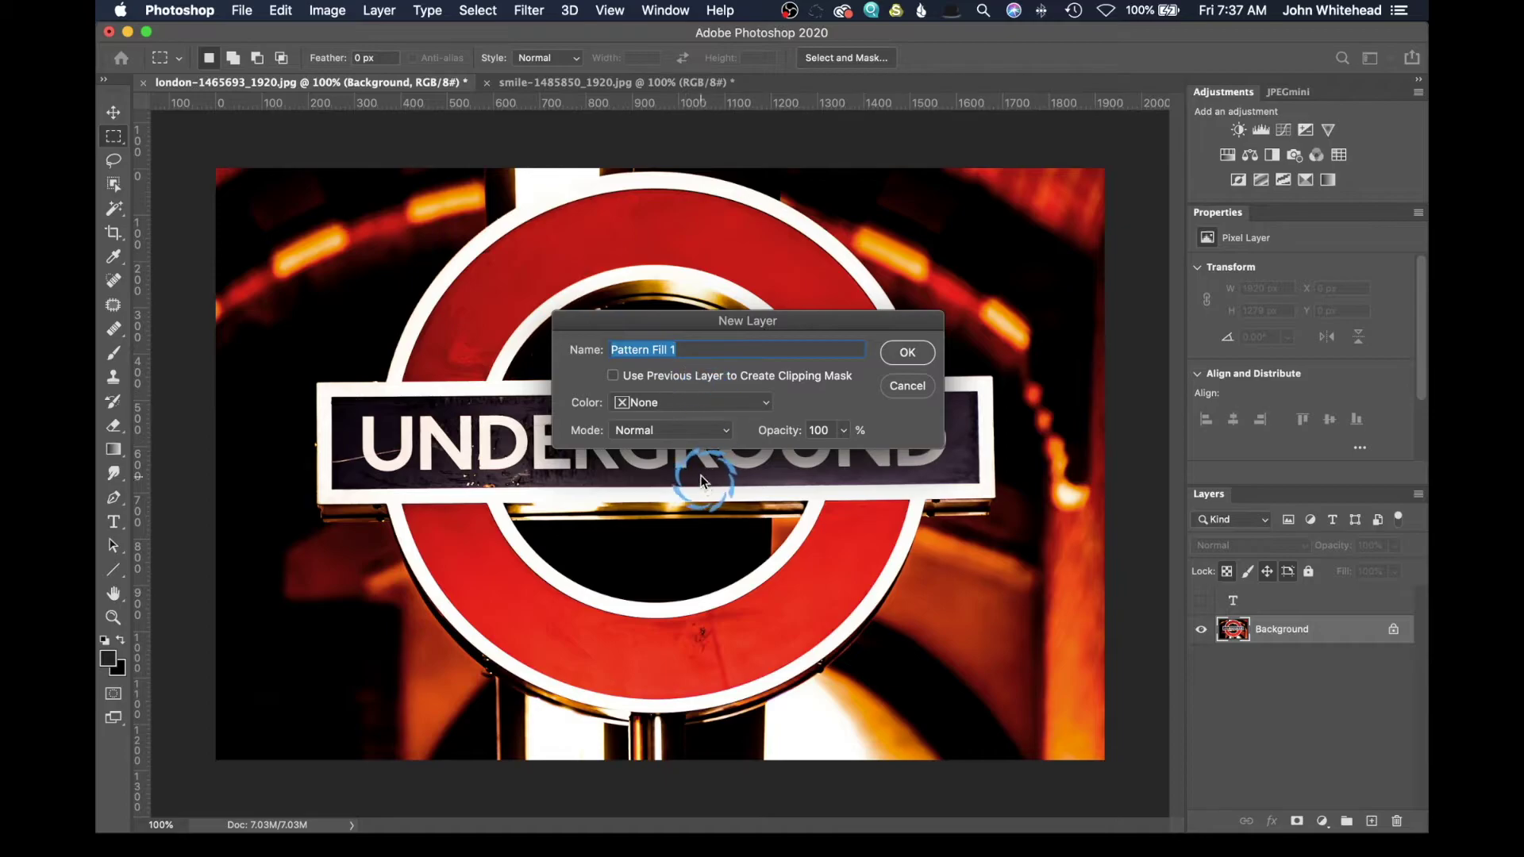
left_click(903, 355)
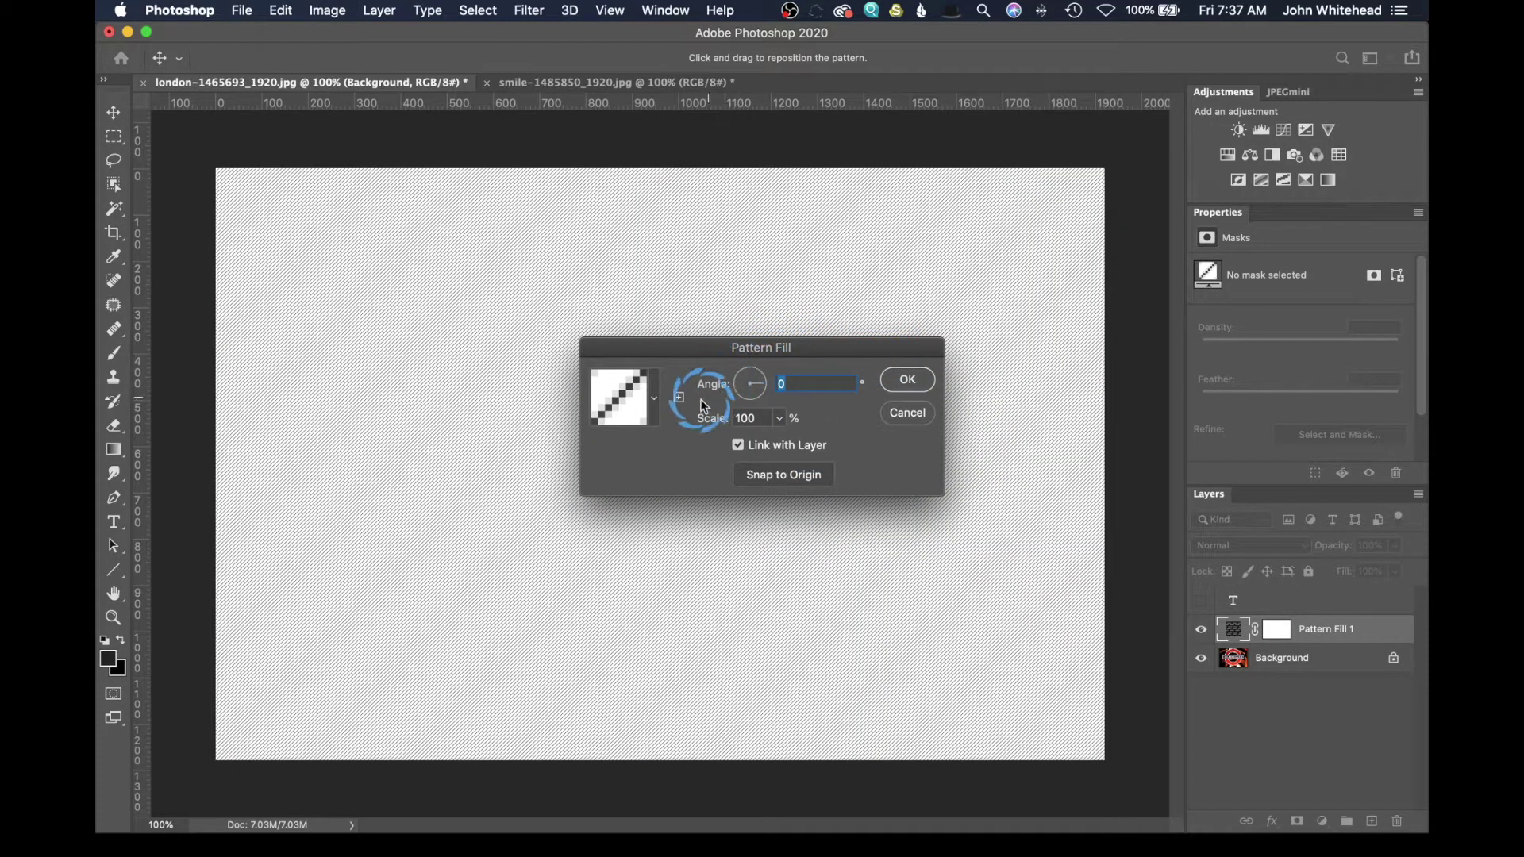
Fill it with the concentric squares pattern rotated to 44.72 degrees
left_click(655, 399)
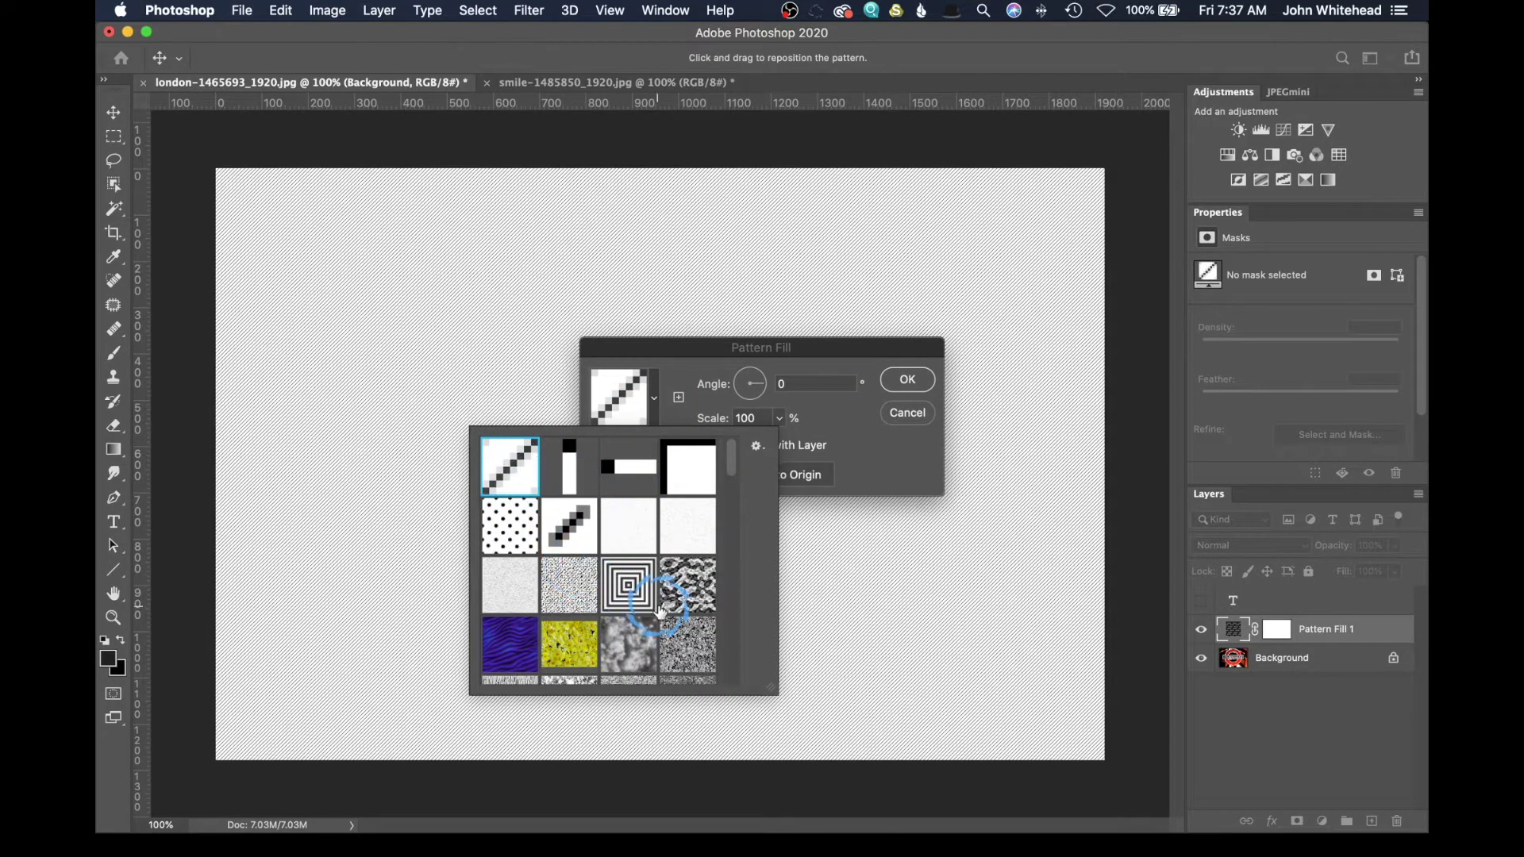
left_click(629, 589)
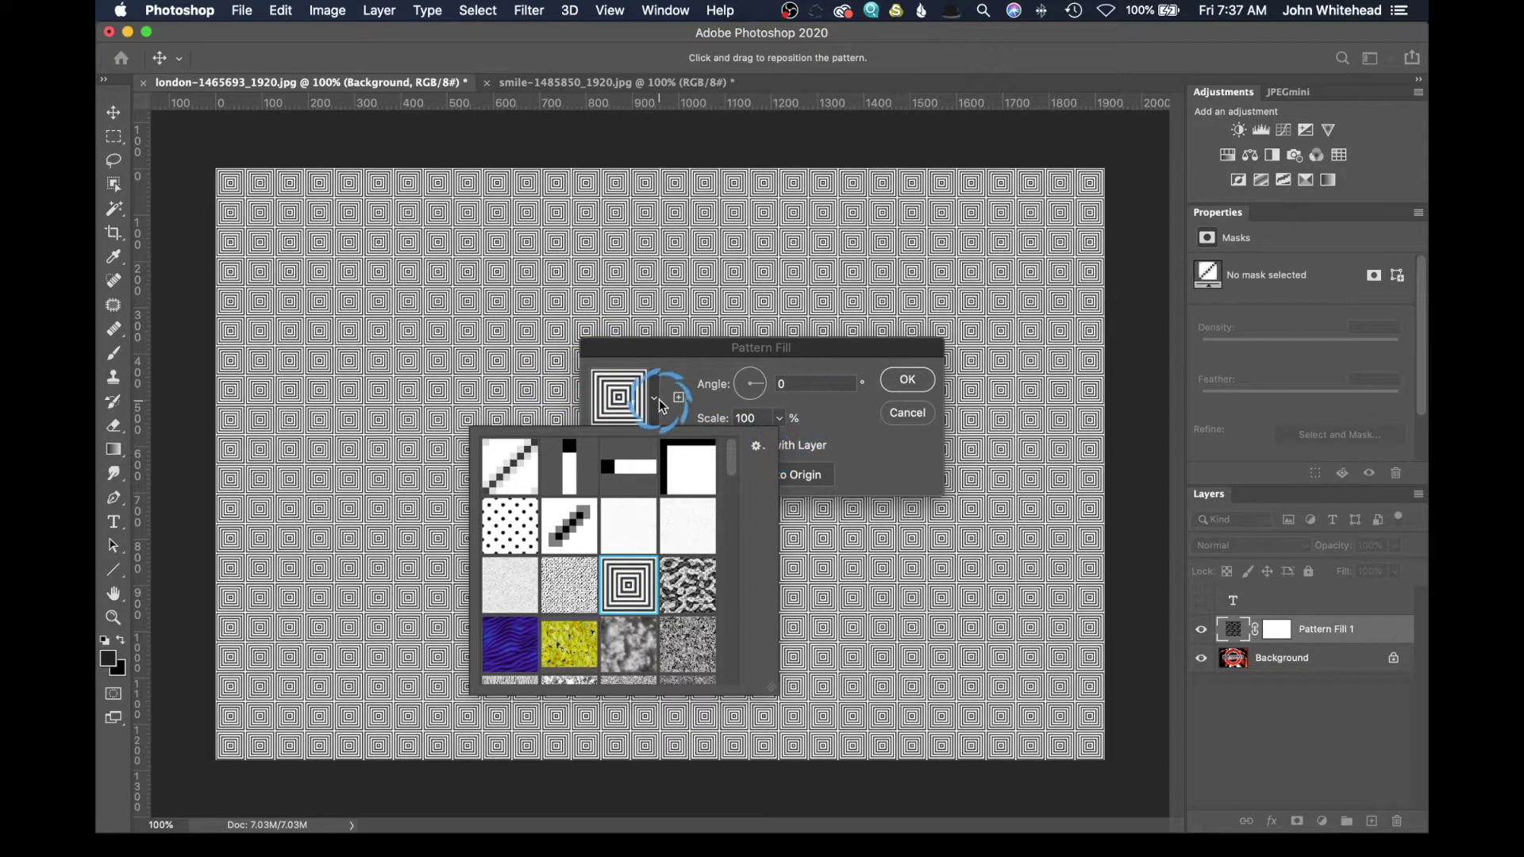
left_click(632, 408)
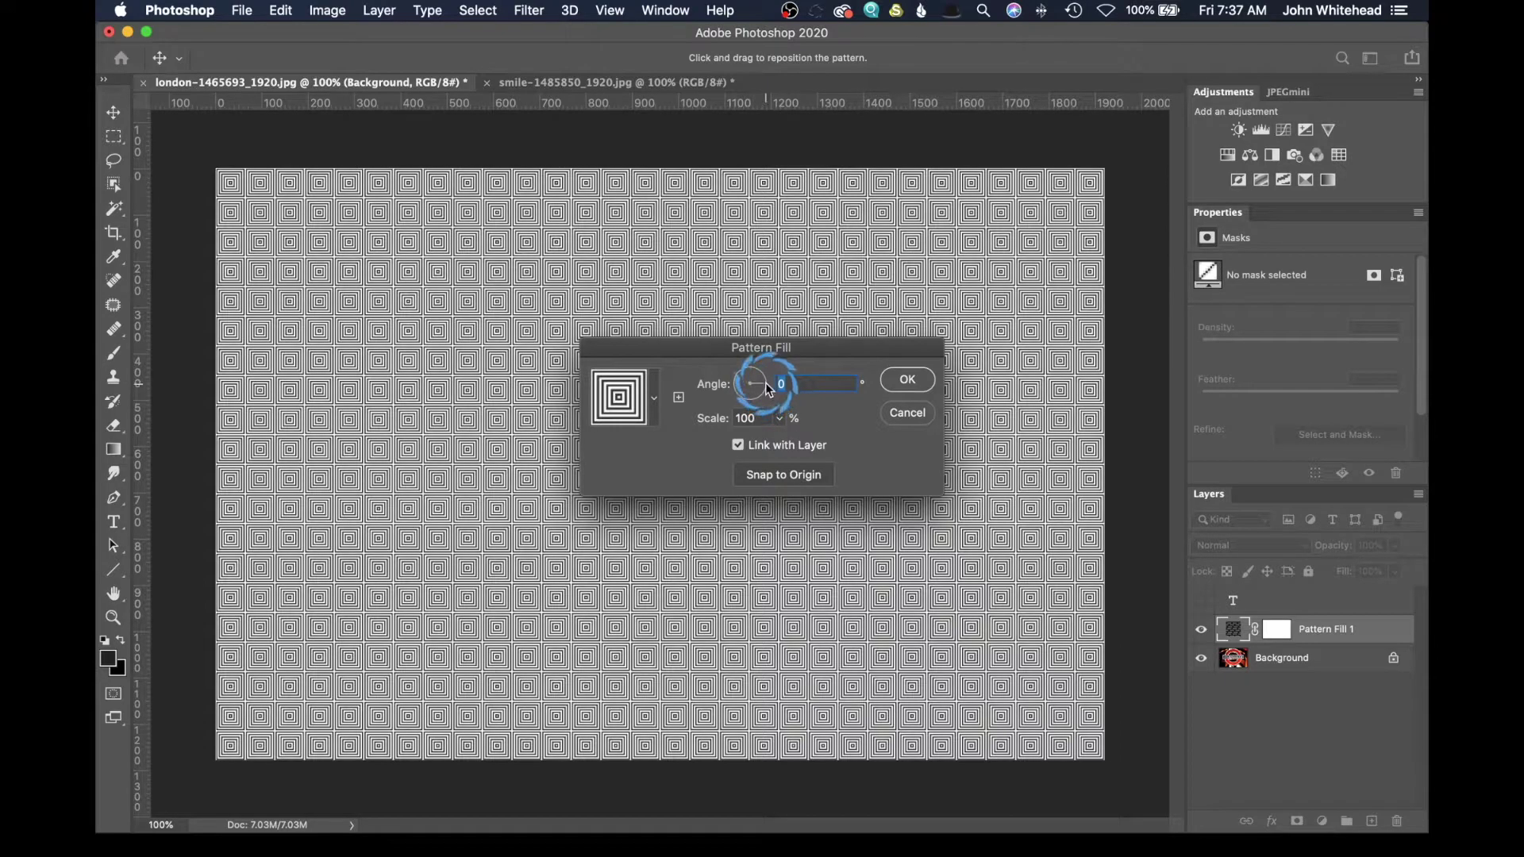
left_click_drag(768, 391, 782, 351)
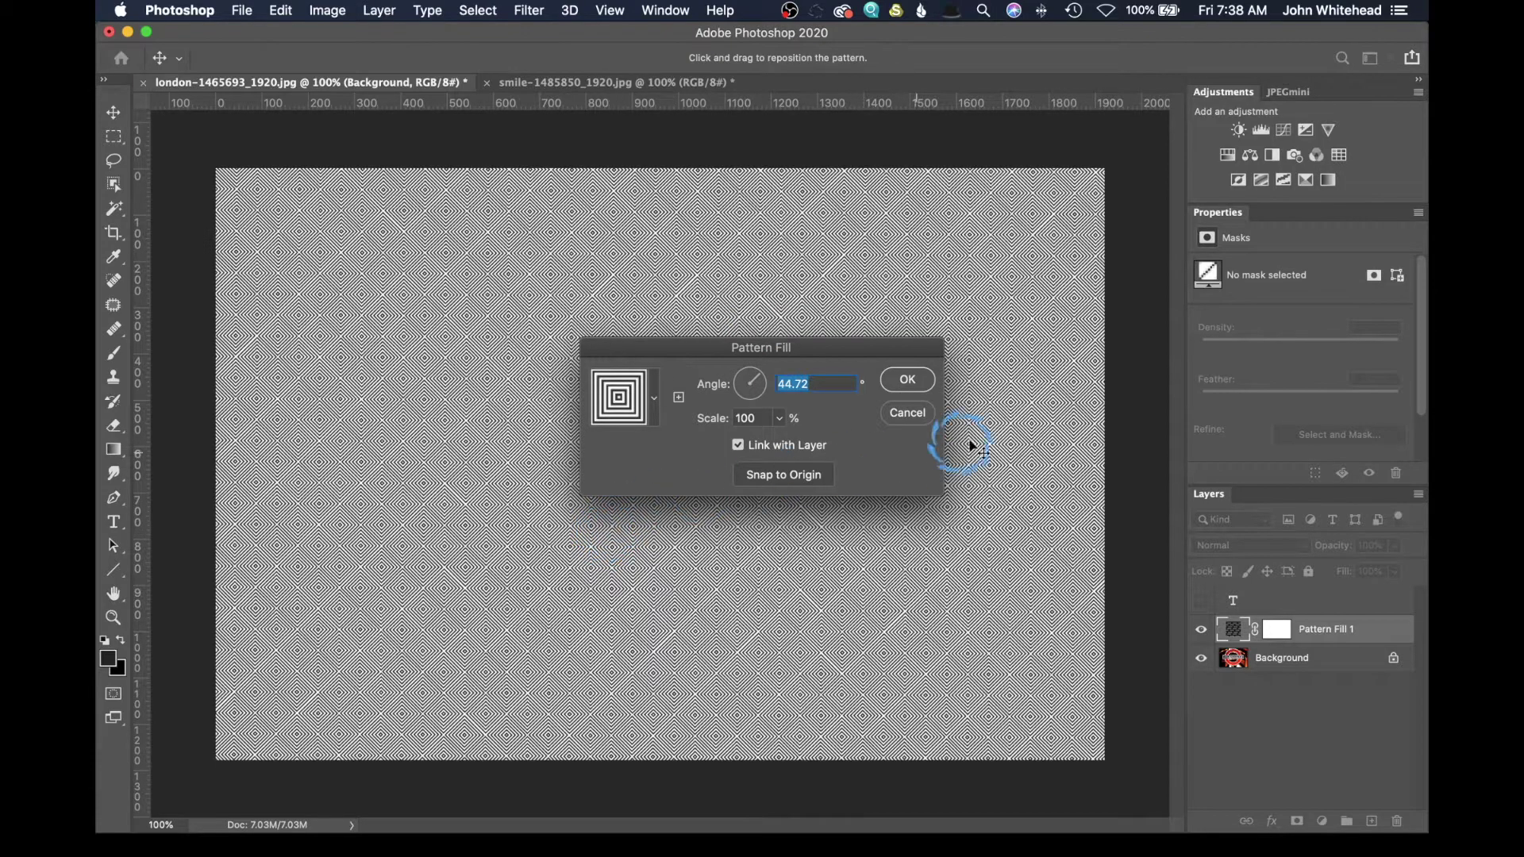
Close the pattern settings, switch to smile-1485850_1920.jpg, and choose the Object Selection tool
left_click(912, 416)
left_click(603, 84)
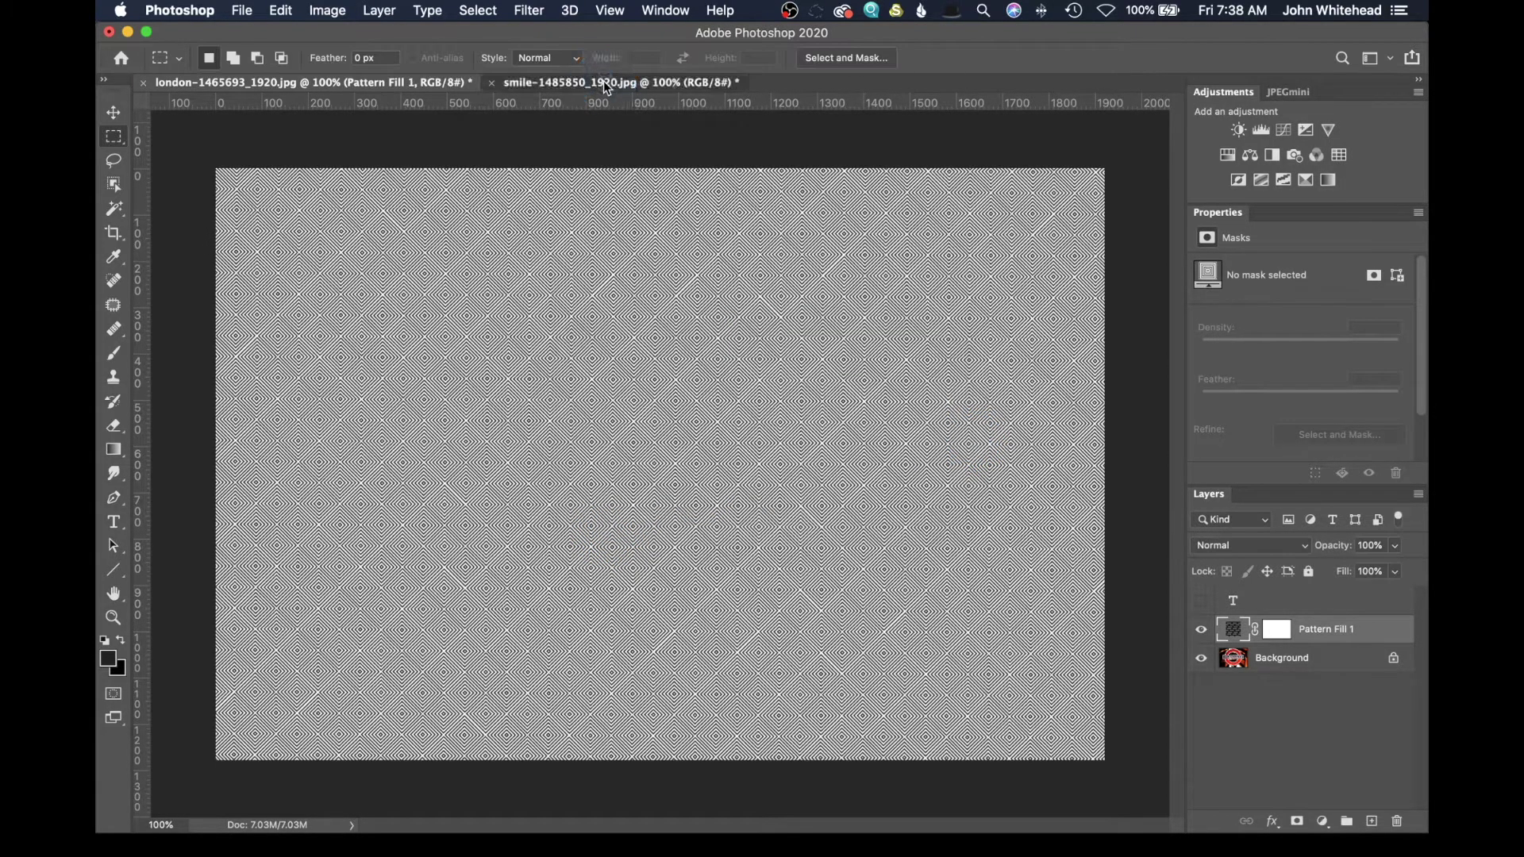
left_click(605, 83)
left_click(559, 227)
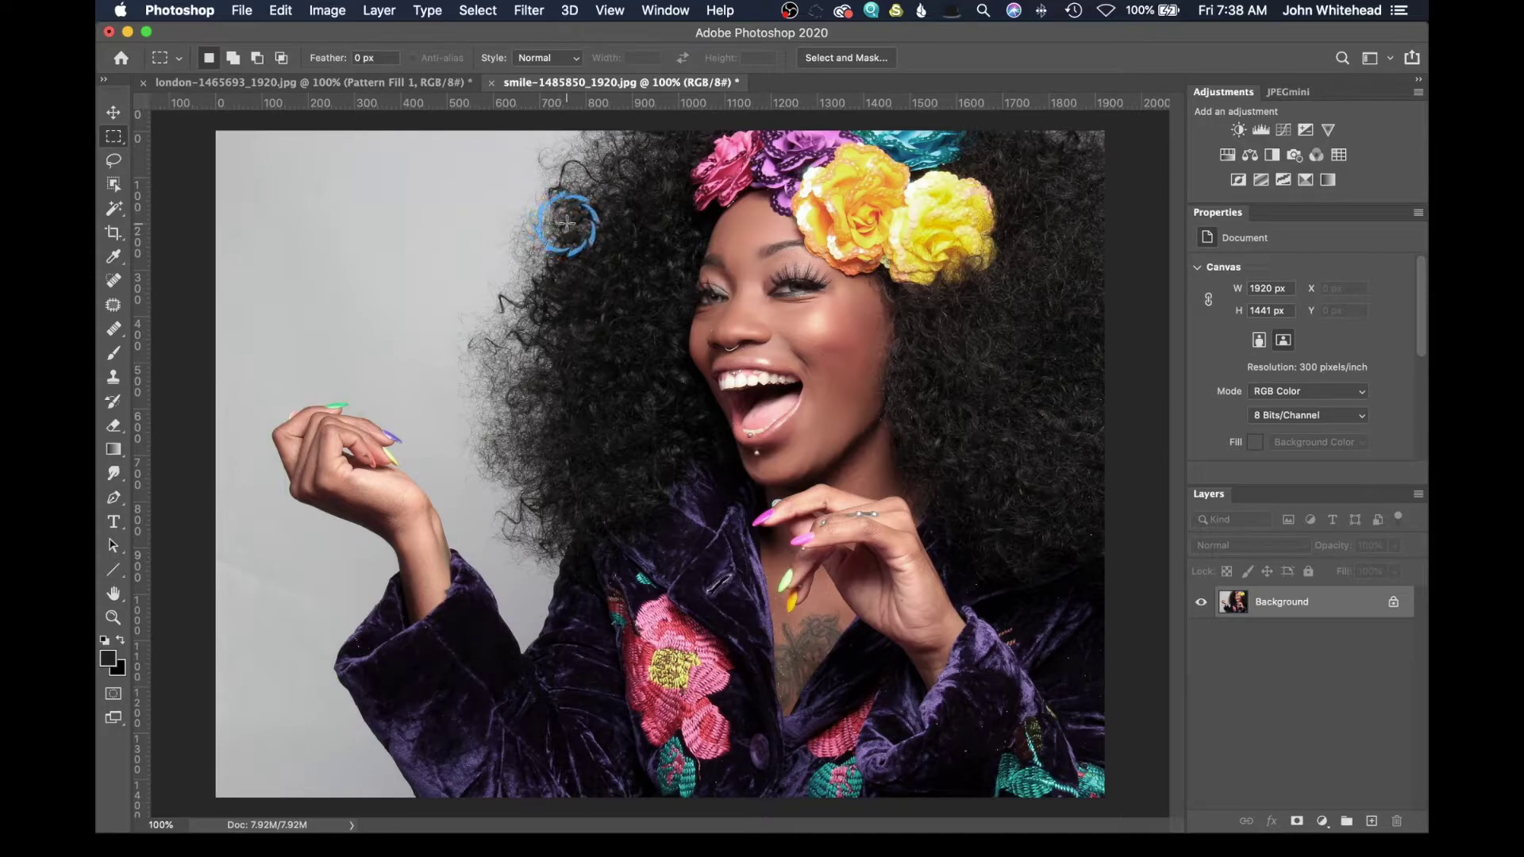
left_click(116, 190)
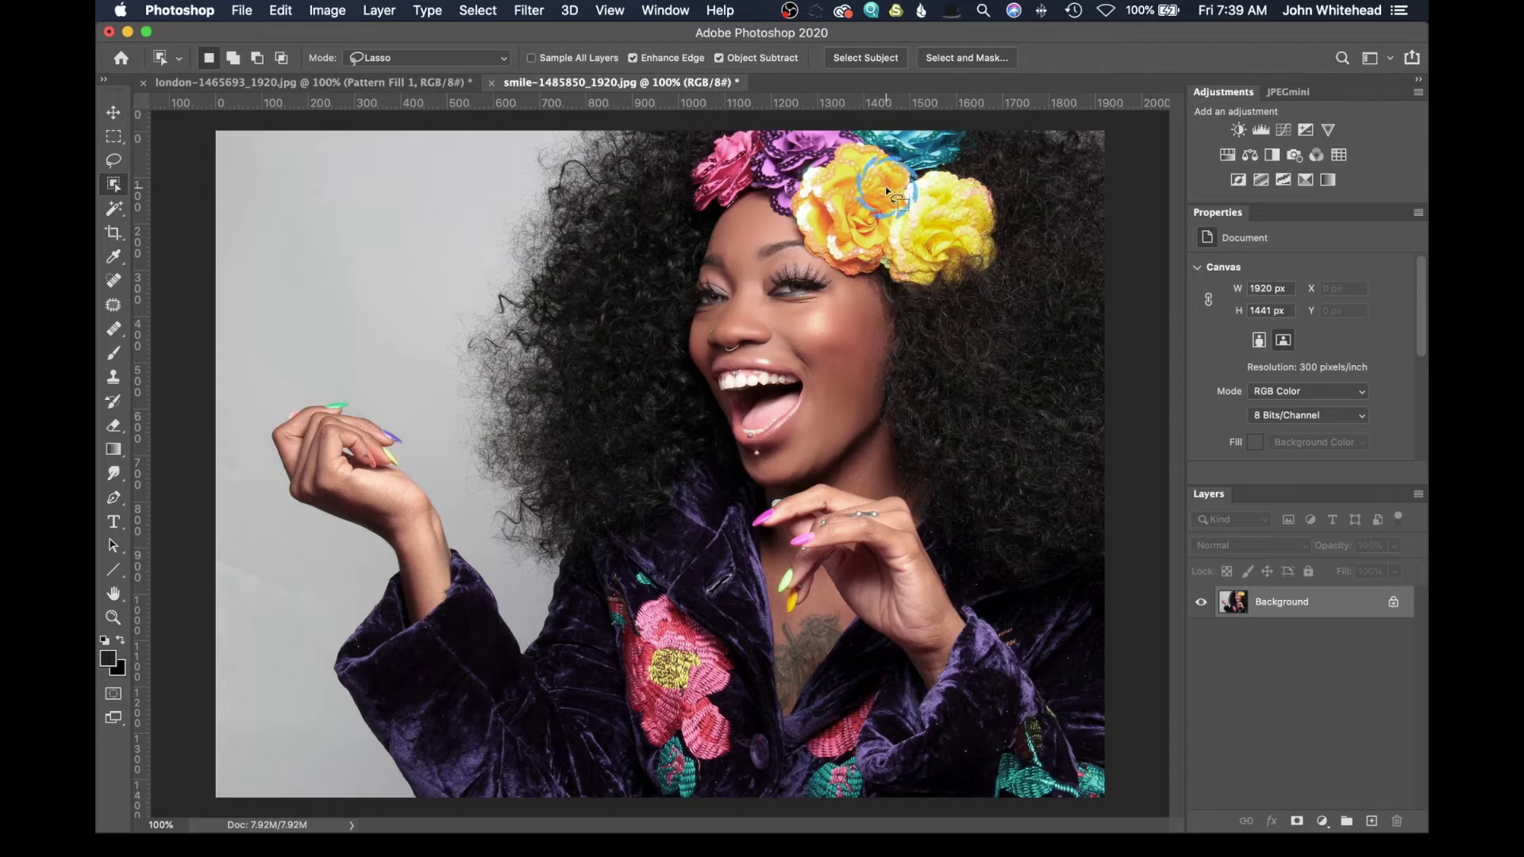
Use Select Subject on the woman, then add her top-right hair with the Lasso
left_click(872, 57)
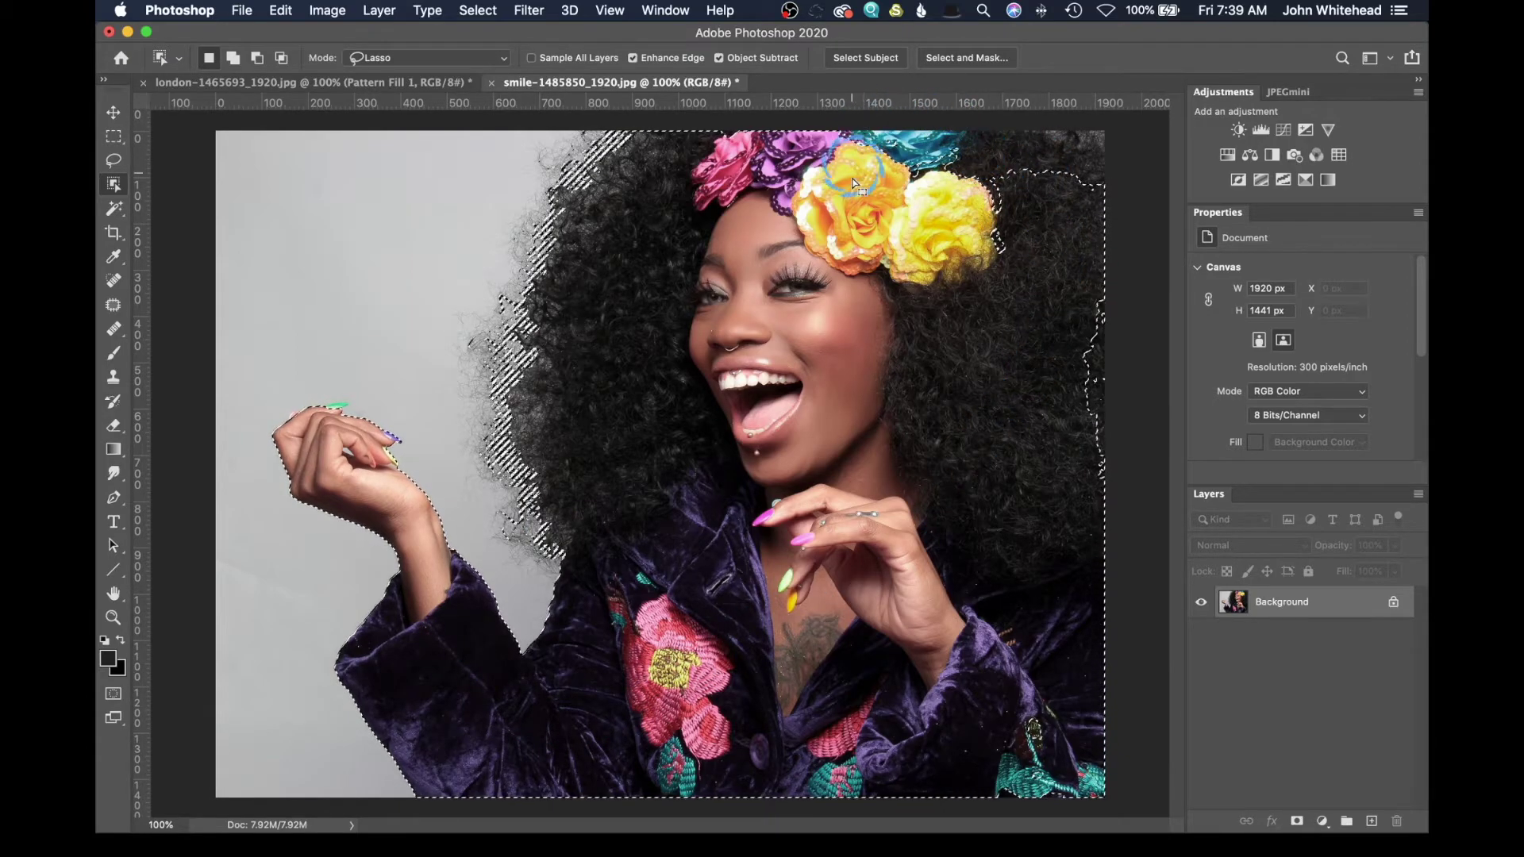
left_click(114, 159)
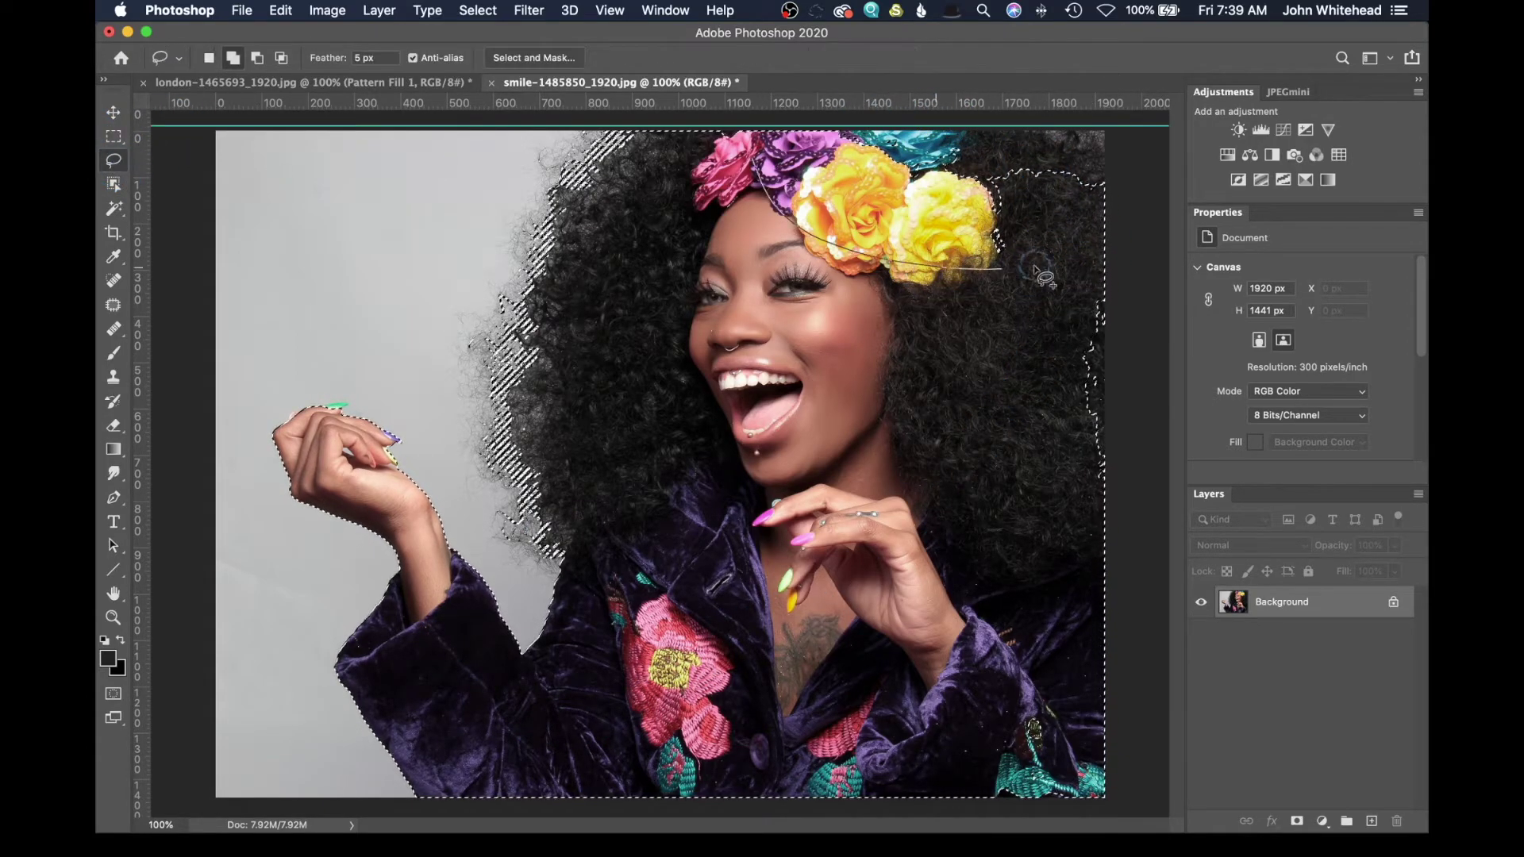
mouse_move(1043, 278)
left_mouse_down()
mouse_move(1213, 224)
mouse_move(1157, 112)
left_mouse_up()
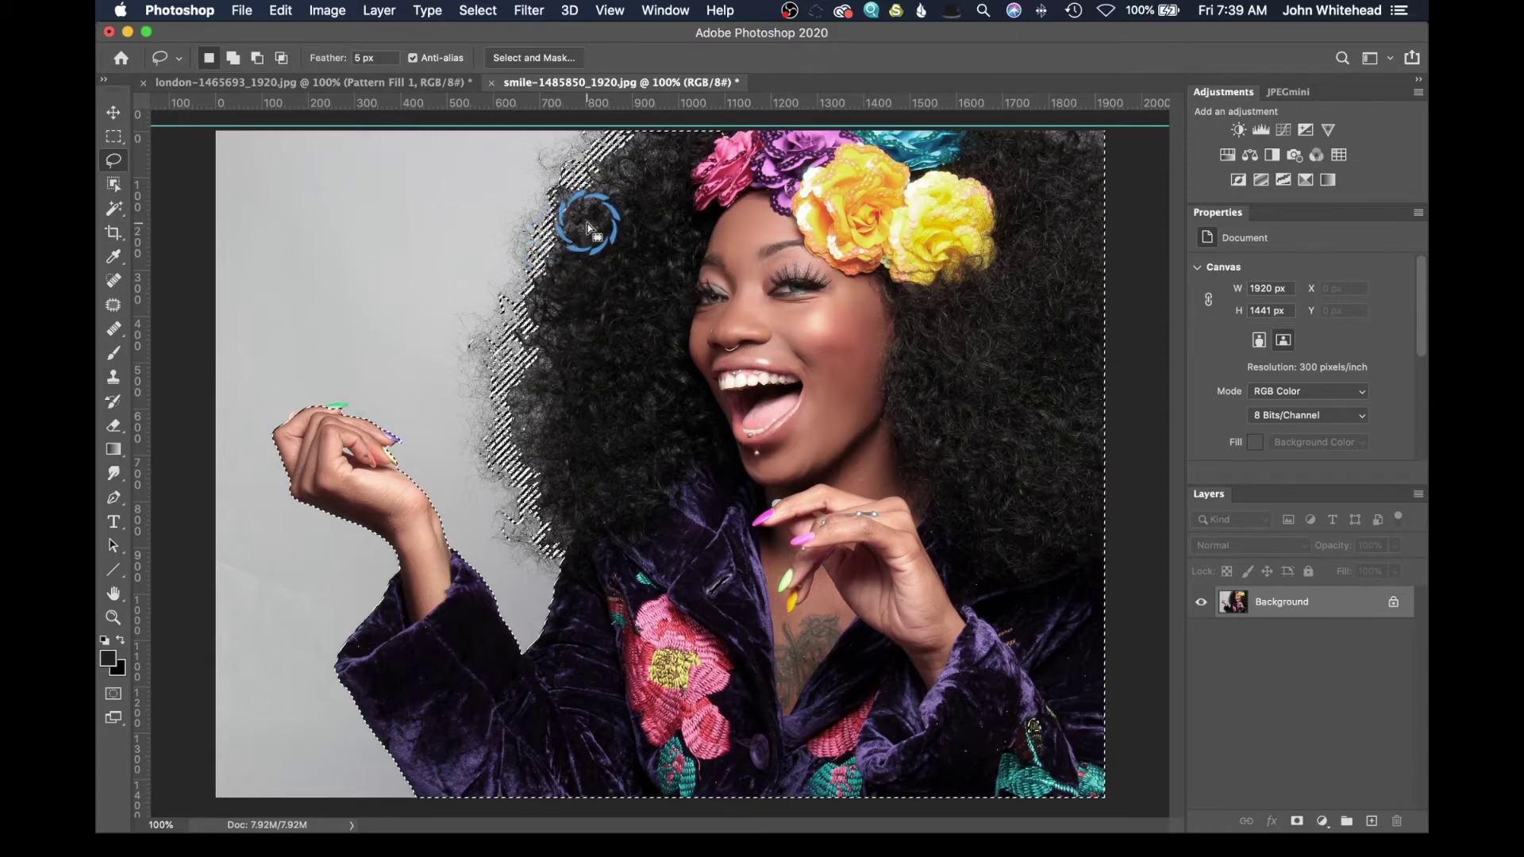
Refine the hair edges in Select and Mask and output the result as a Layer Mask
left_click(554, 63)
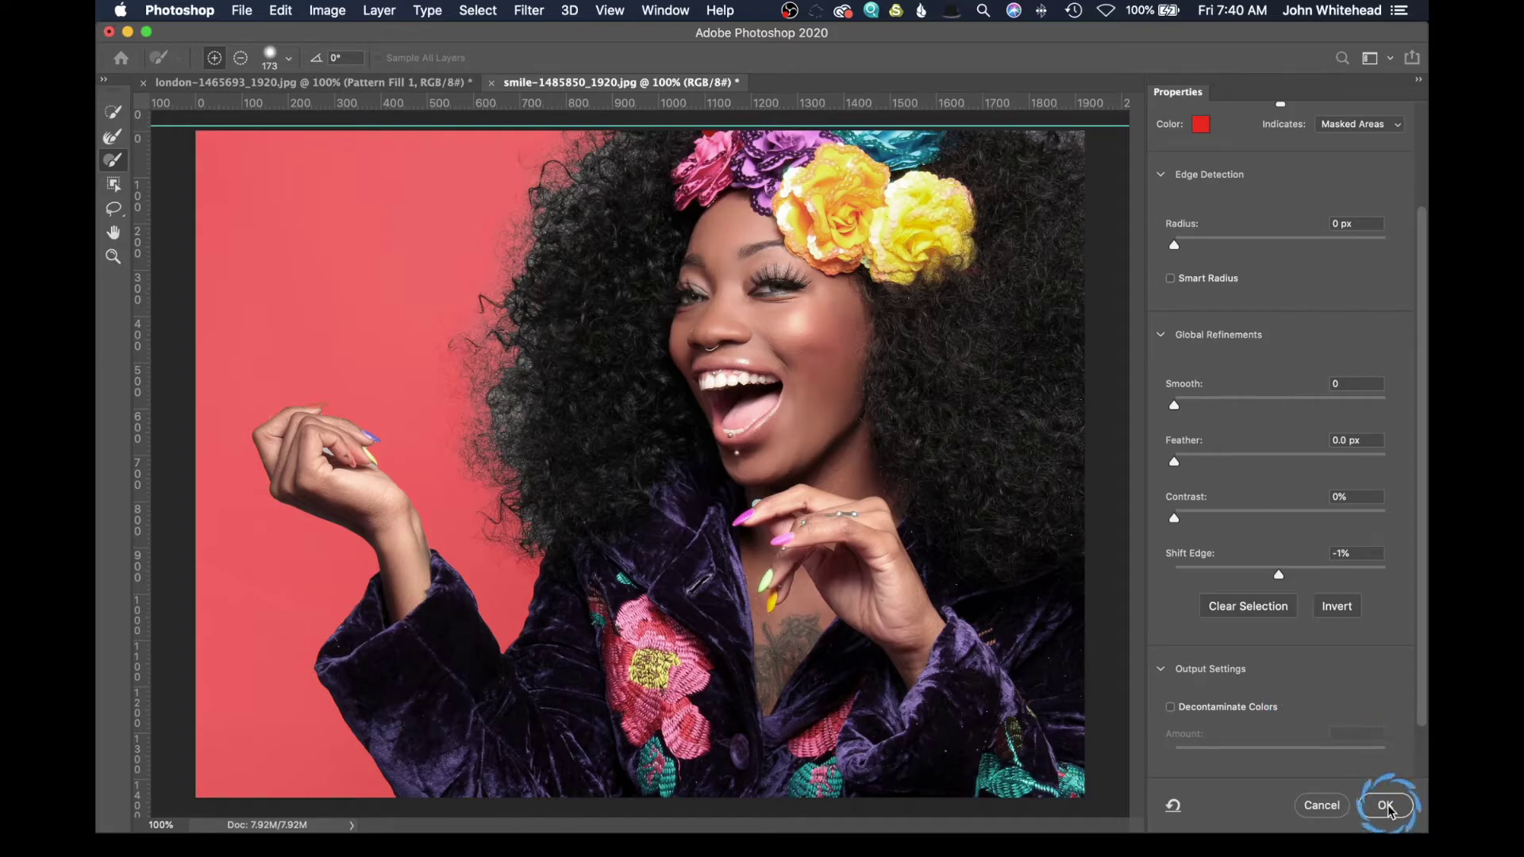
scroll(1334, 690, "down", 2)
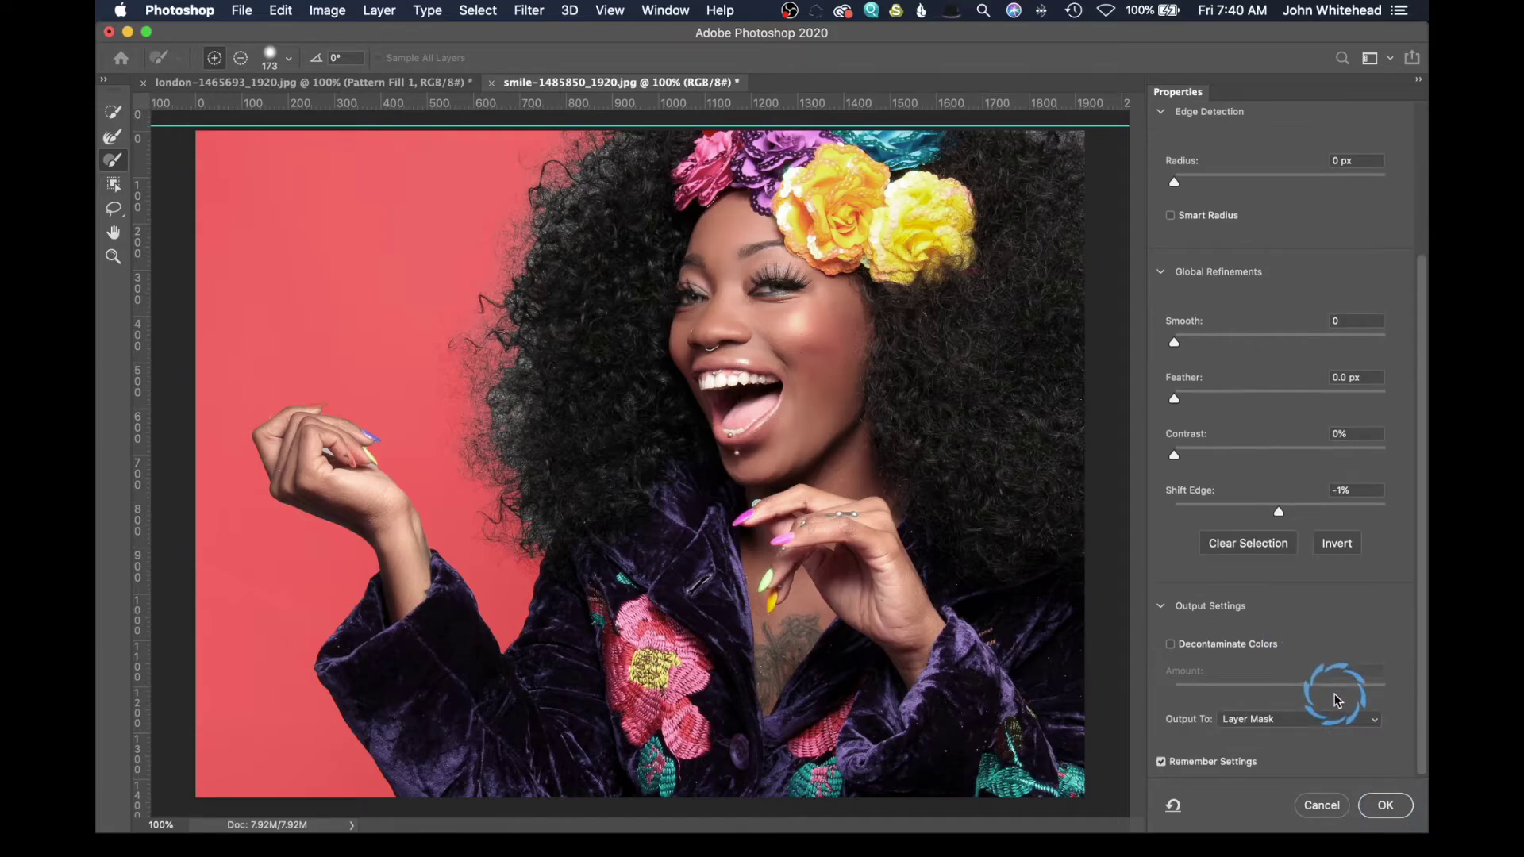
left_click(1384, 805)
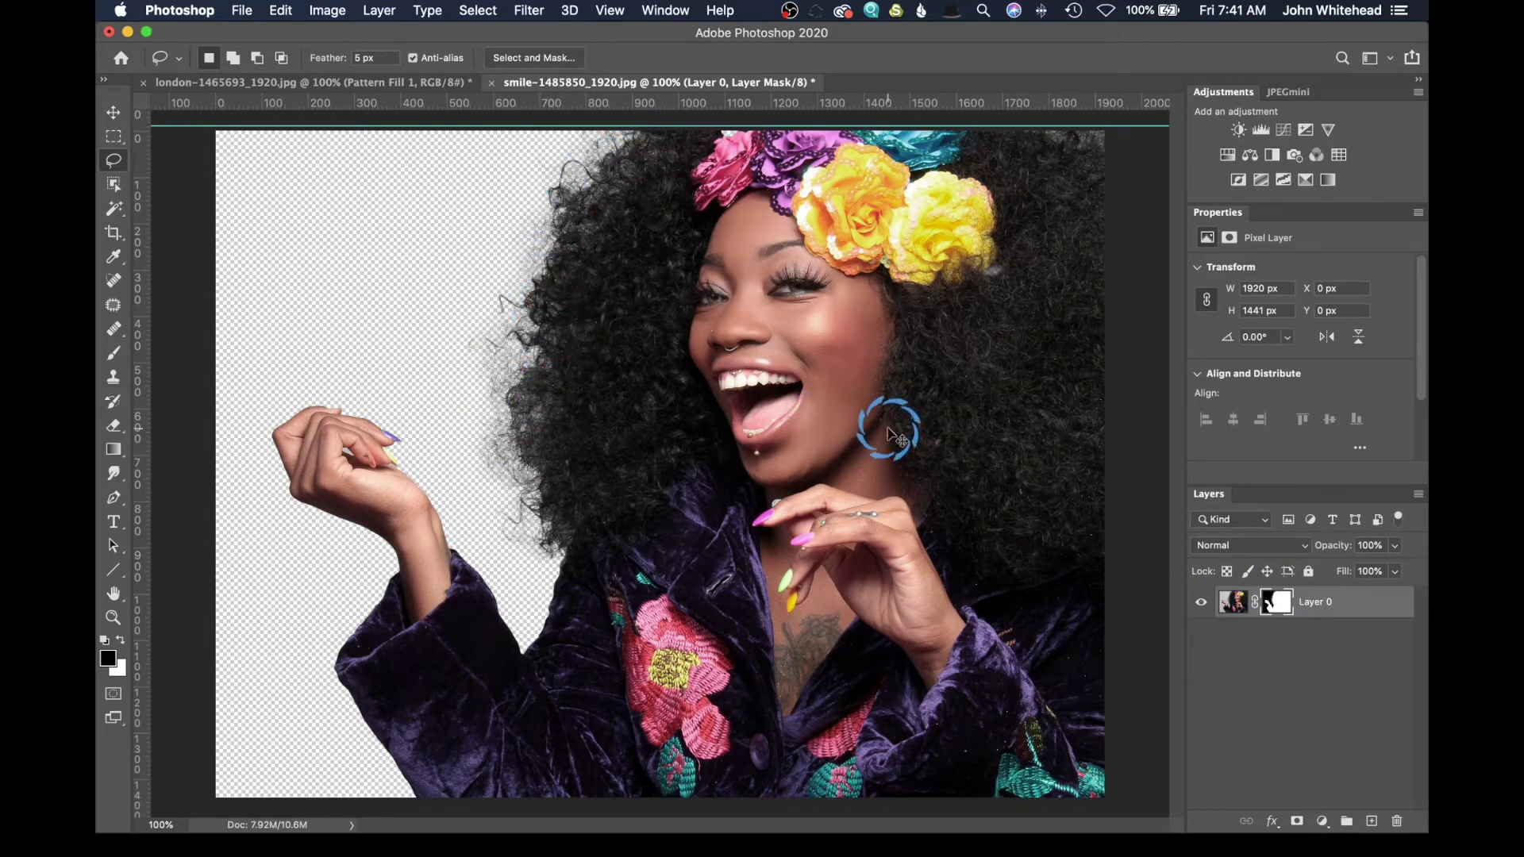
Zoom in on the masked curly hair edges to inspect them, then zoom back out
key("super+plus")
scroll(851, 425, "up", 10)
scroll(851, 426, "left", 15)
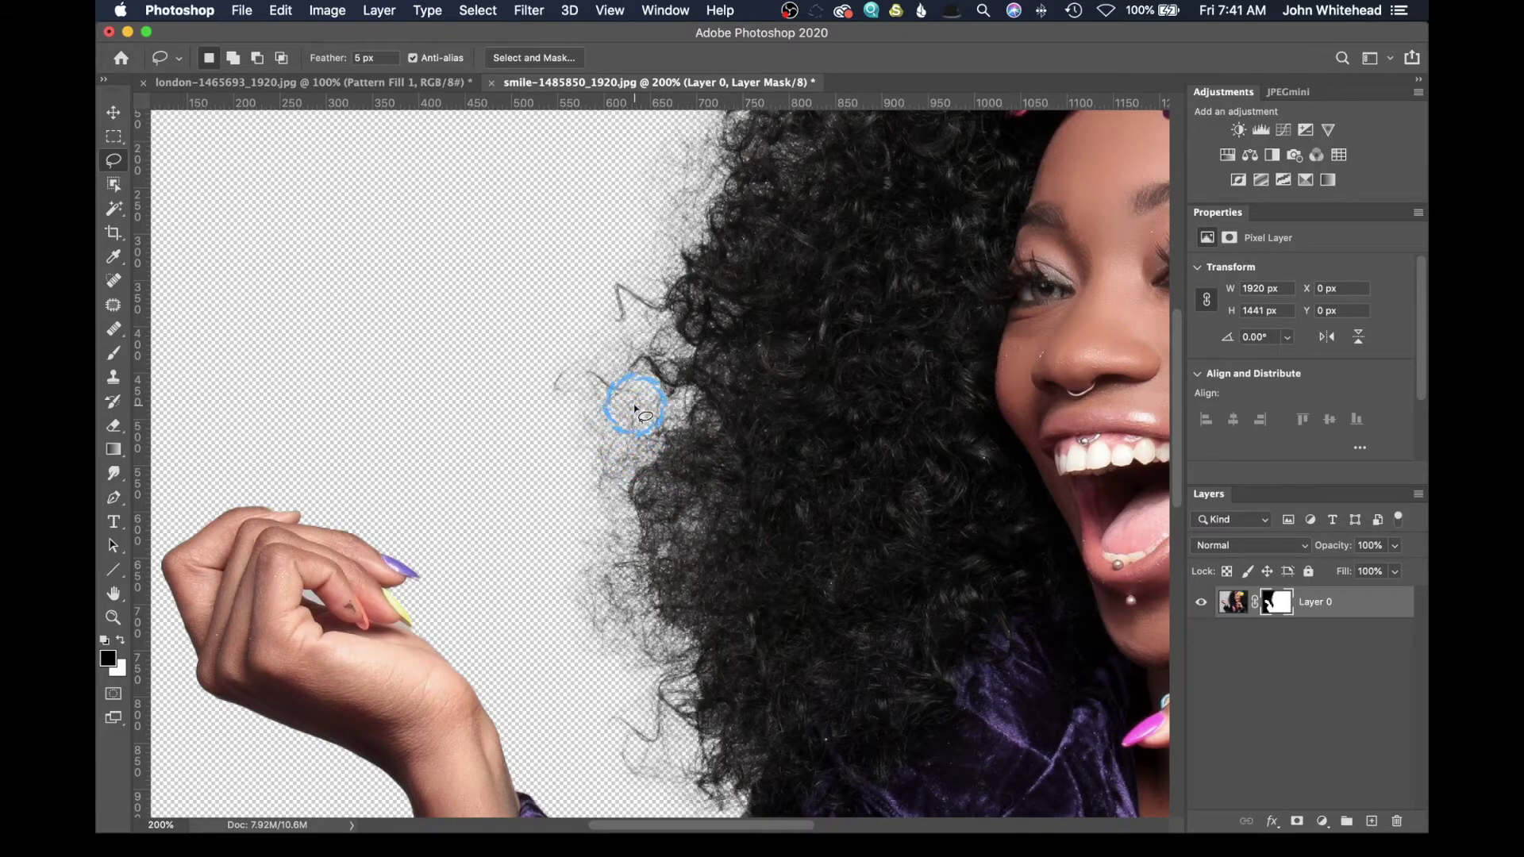
key("super+minus")
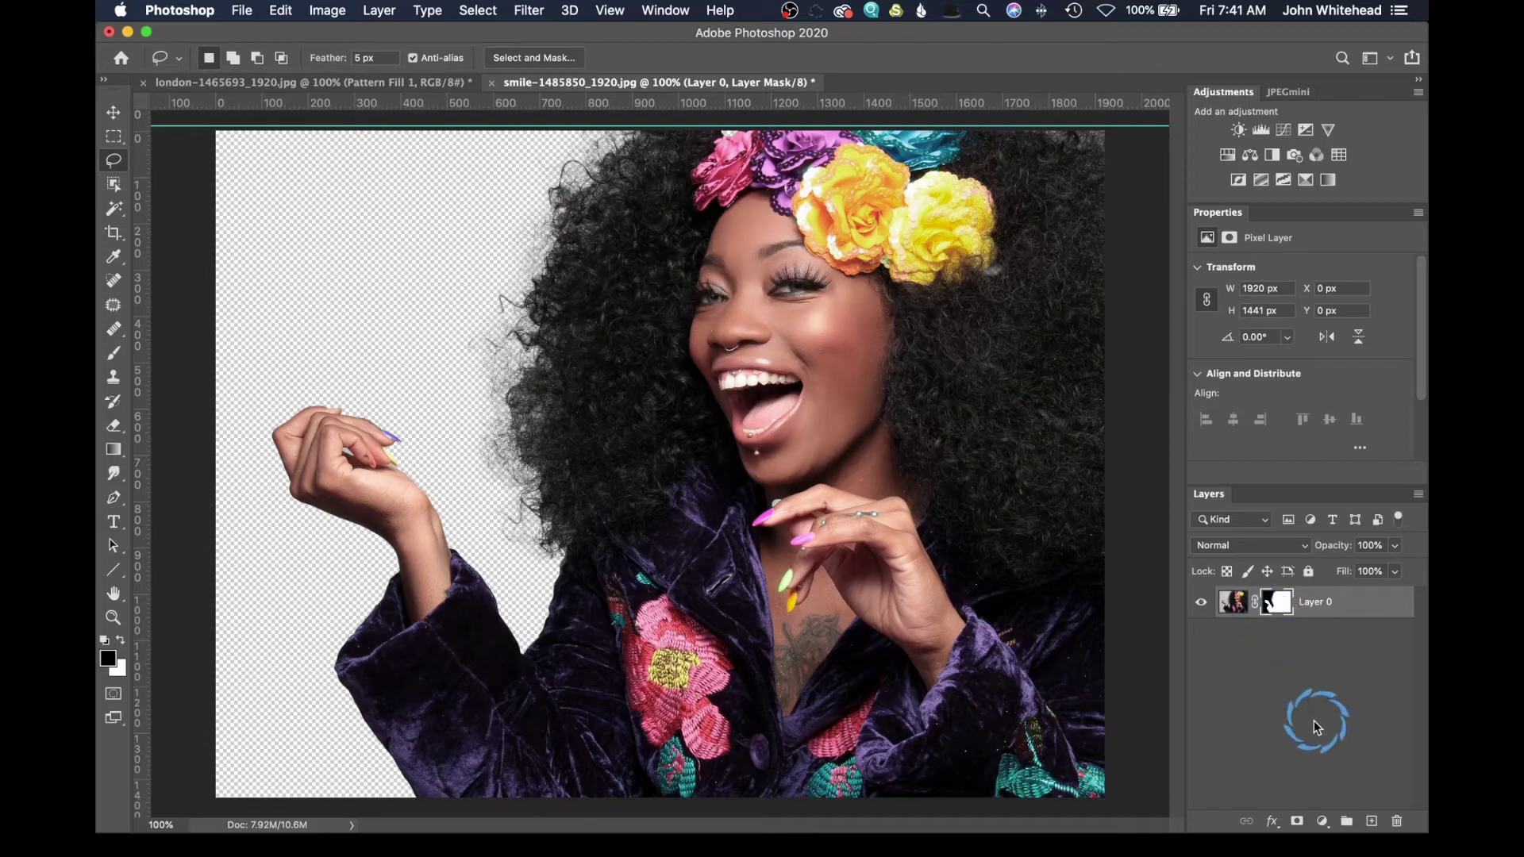
Create Layer 1 beneath Layer 0 and fill it with 50% Gray
key("super+shift+alt+n")
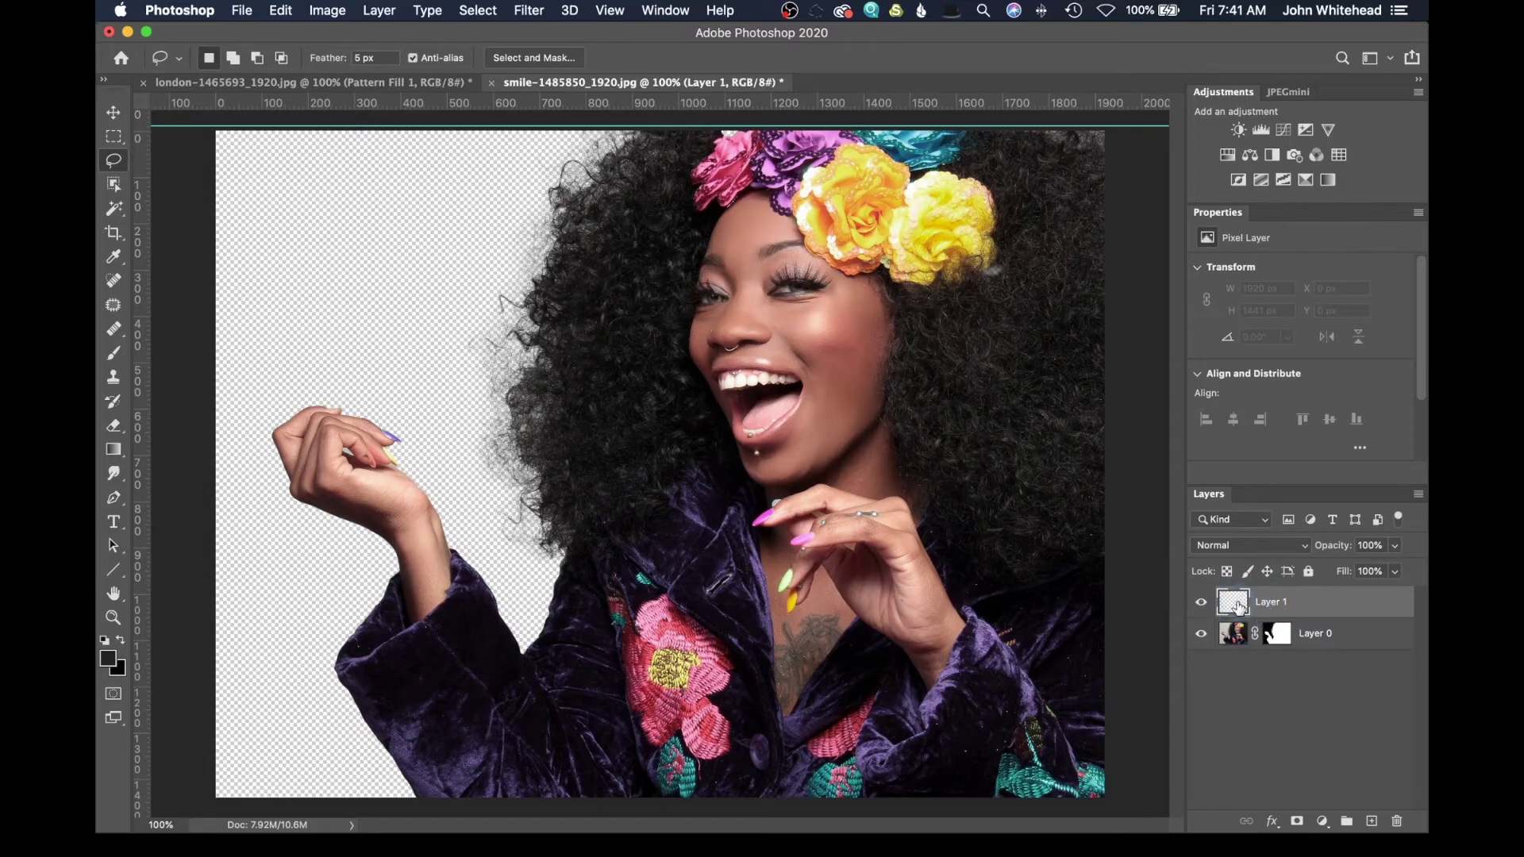
left_click_drag(1239, 603, 1259, 651)
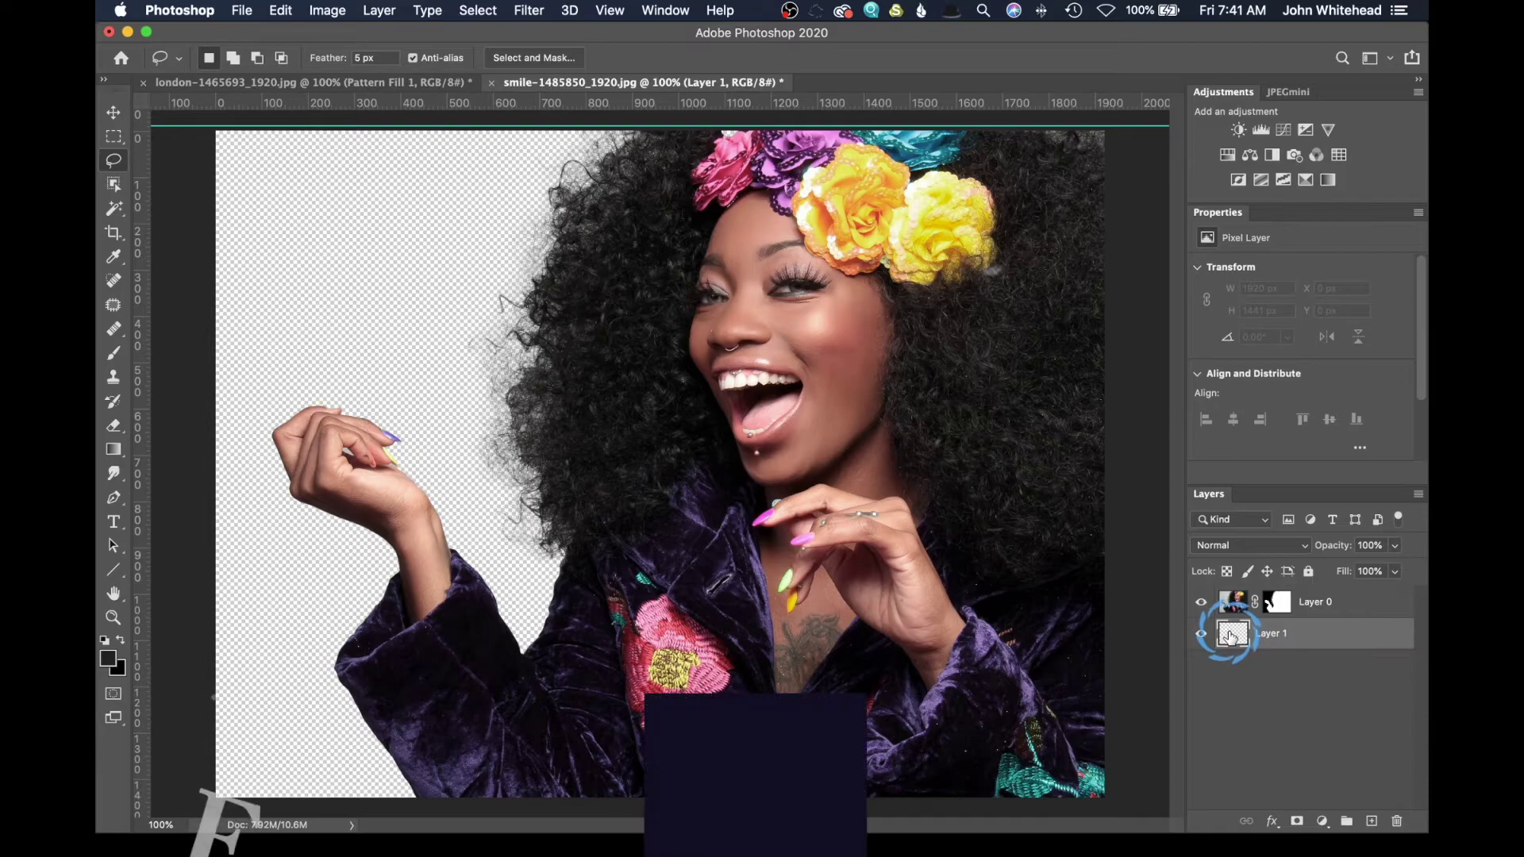
key("shift+BackSpace")
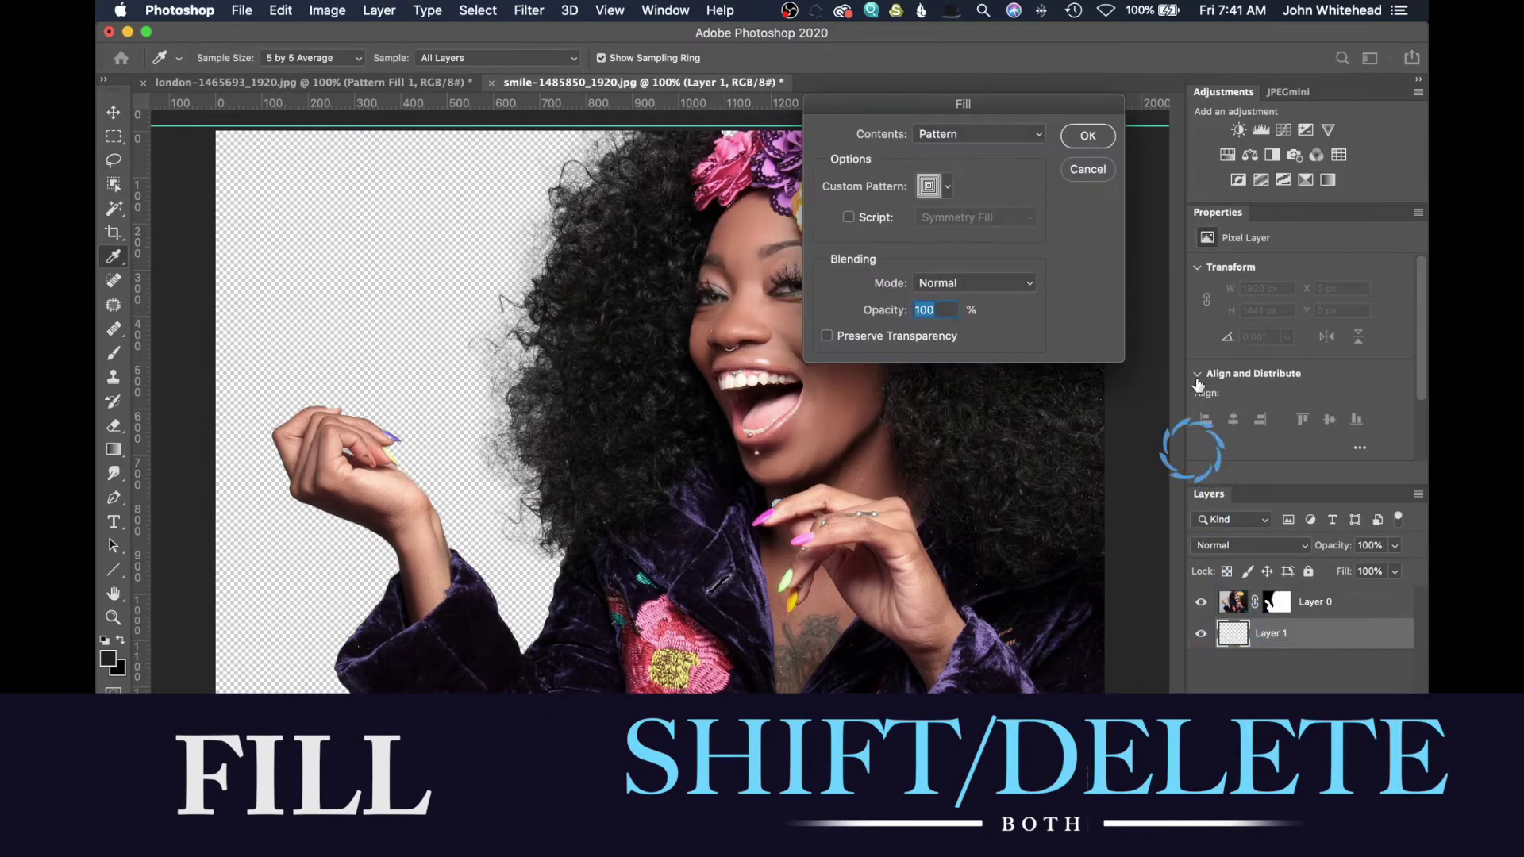
left_click(975, 136)
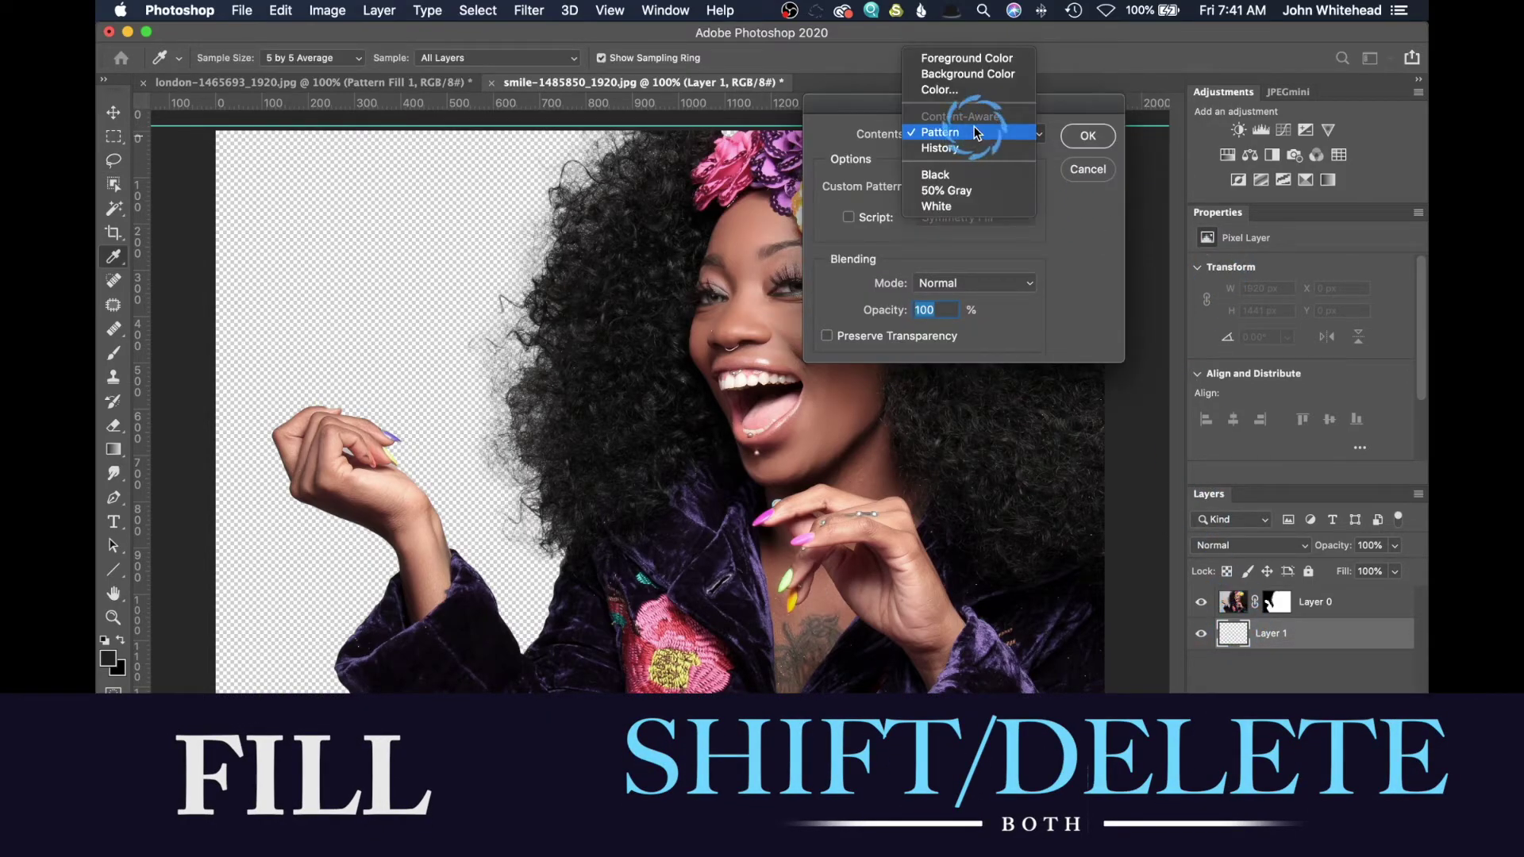
left_click(977, 188)
left_click(1089, 133)
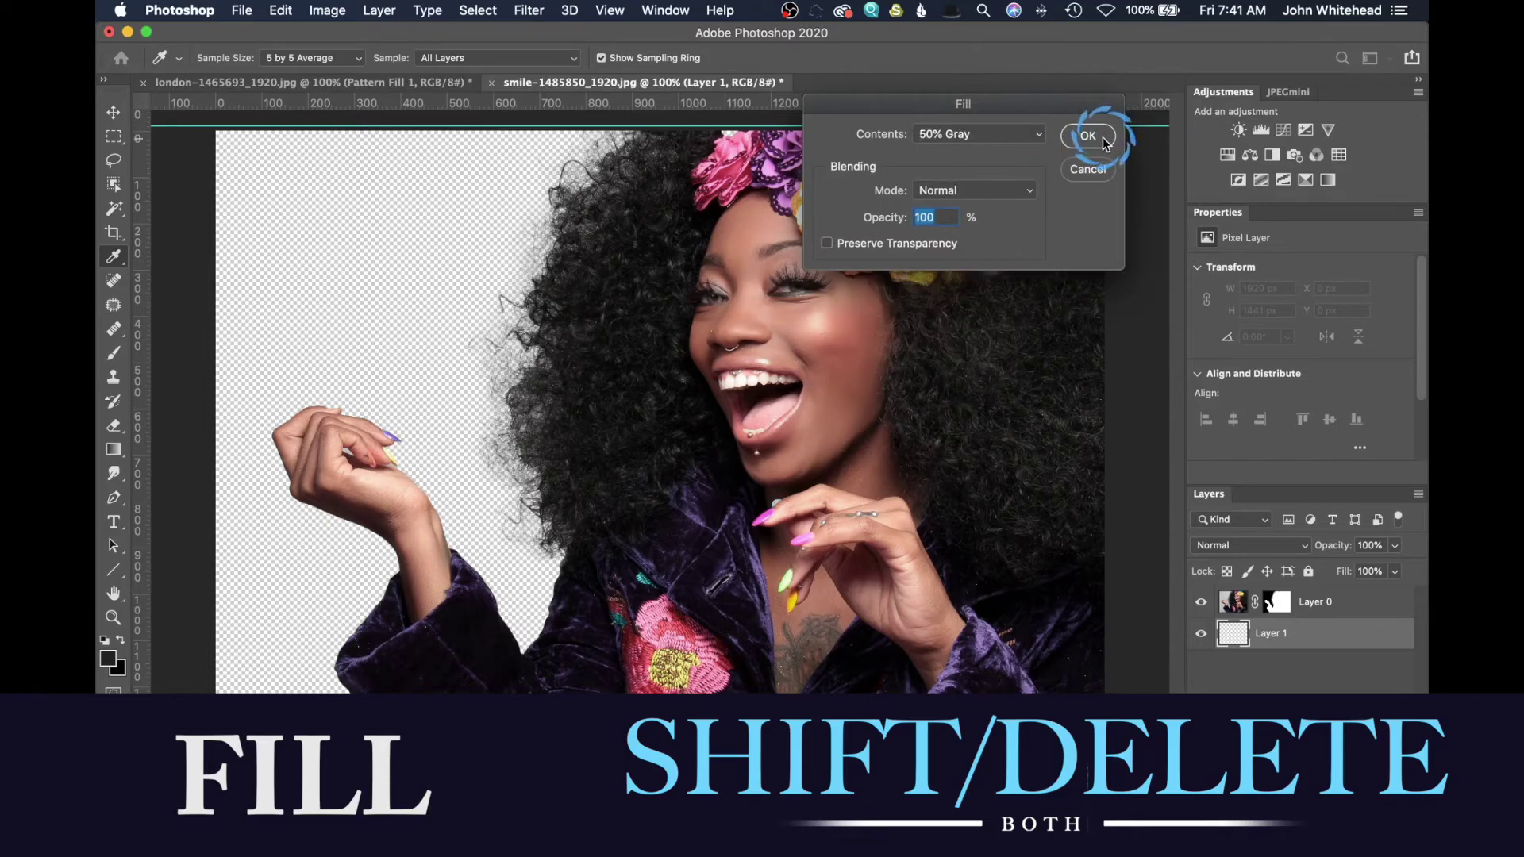
left_click(1100, 146)
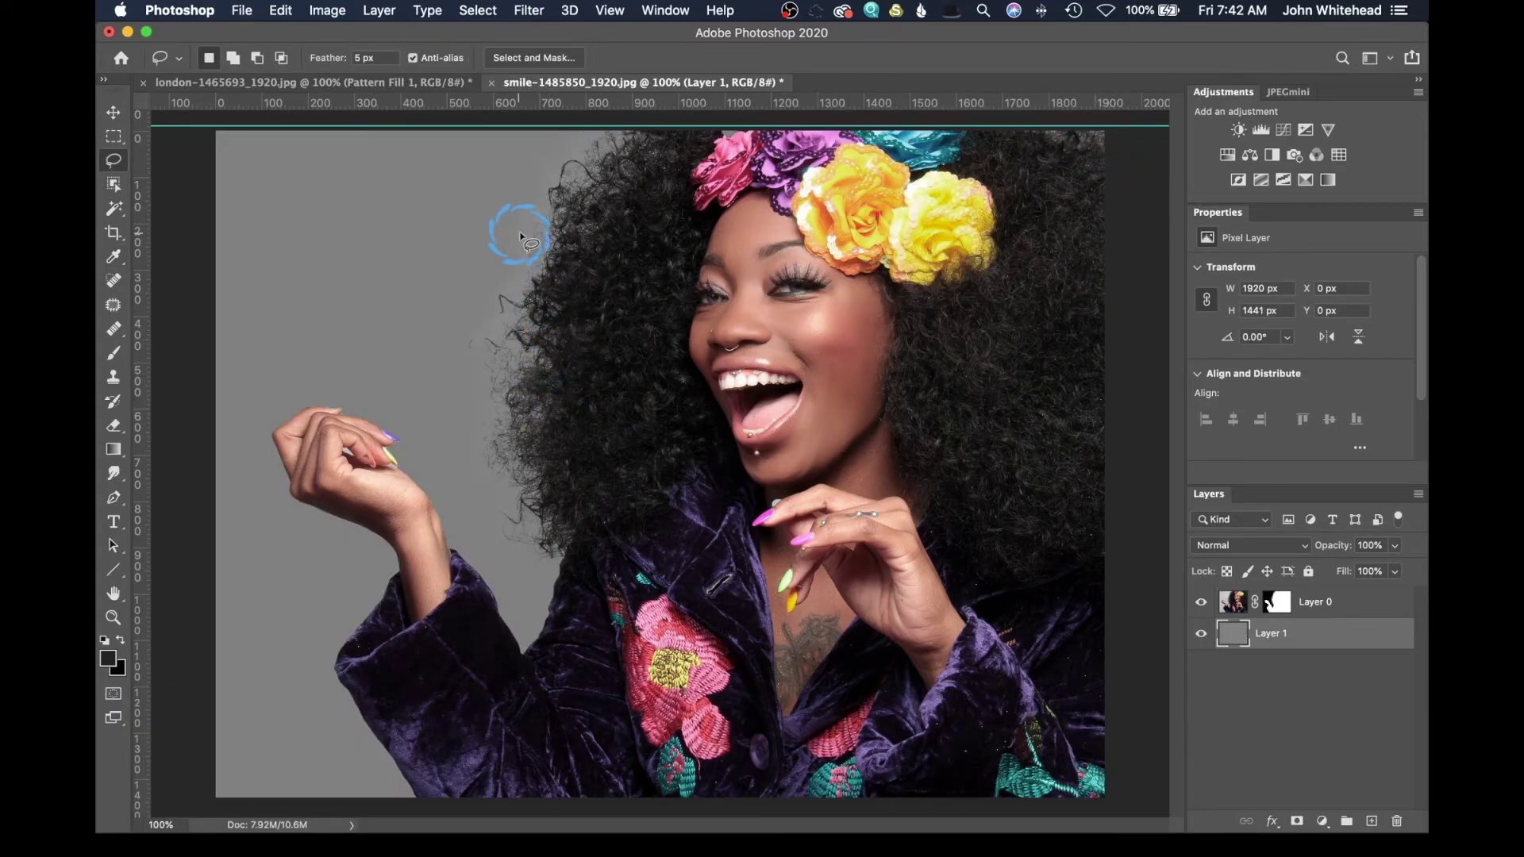
Zoom in and pan to check the hair edges against the gray background
key("super+equal")
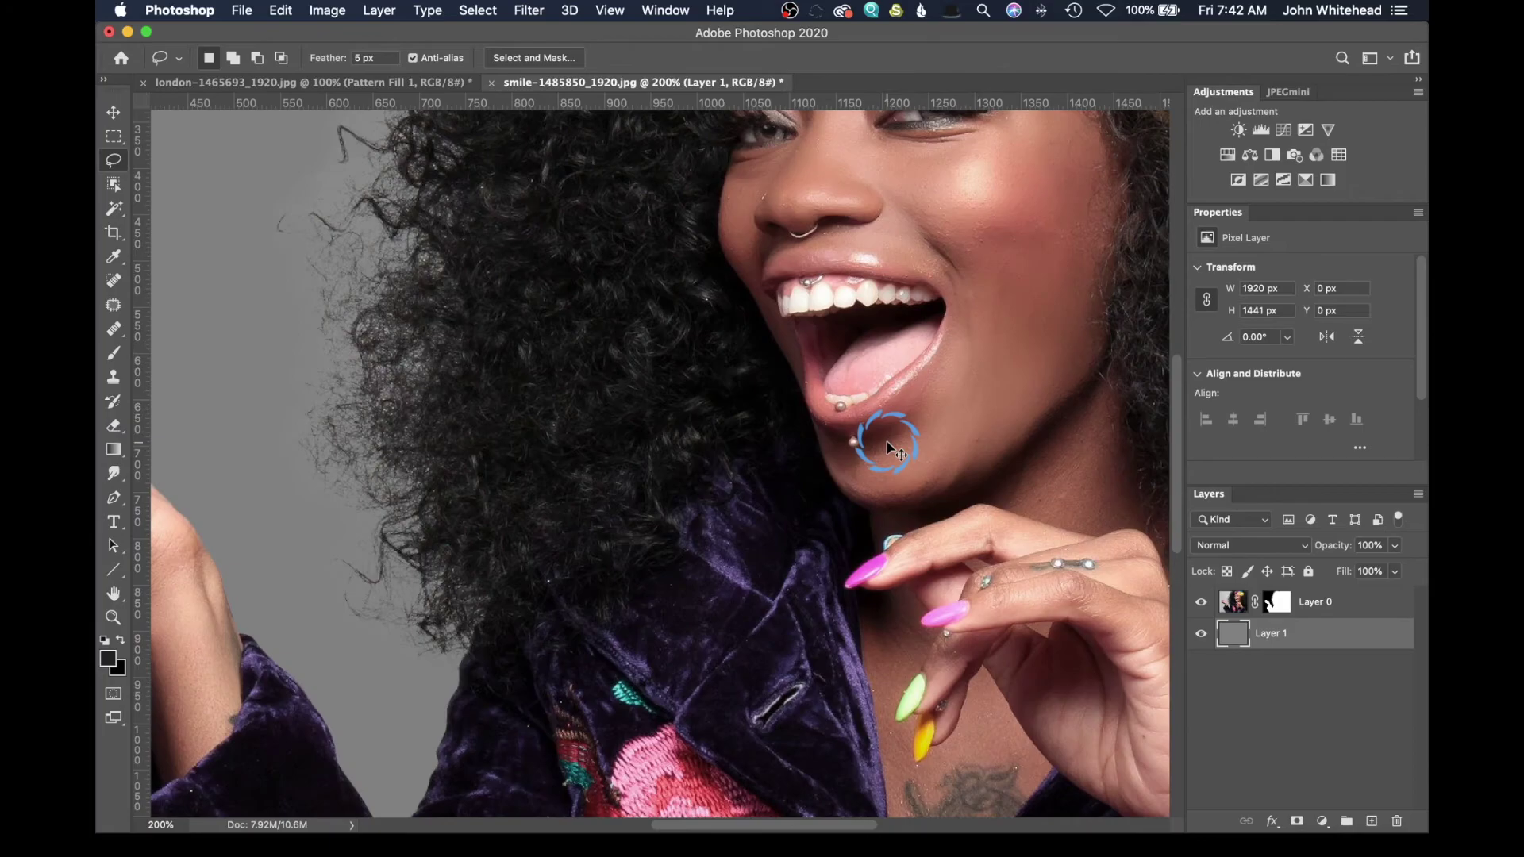
scroll(640, 432, "left", 5)
scroll(640, 432, "up", 4)
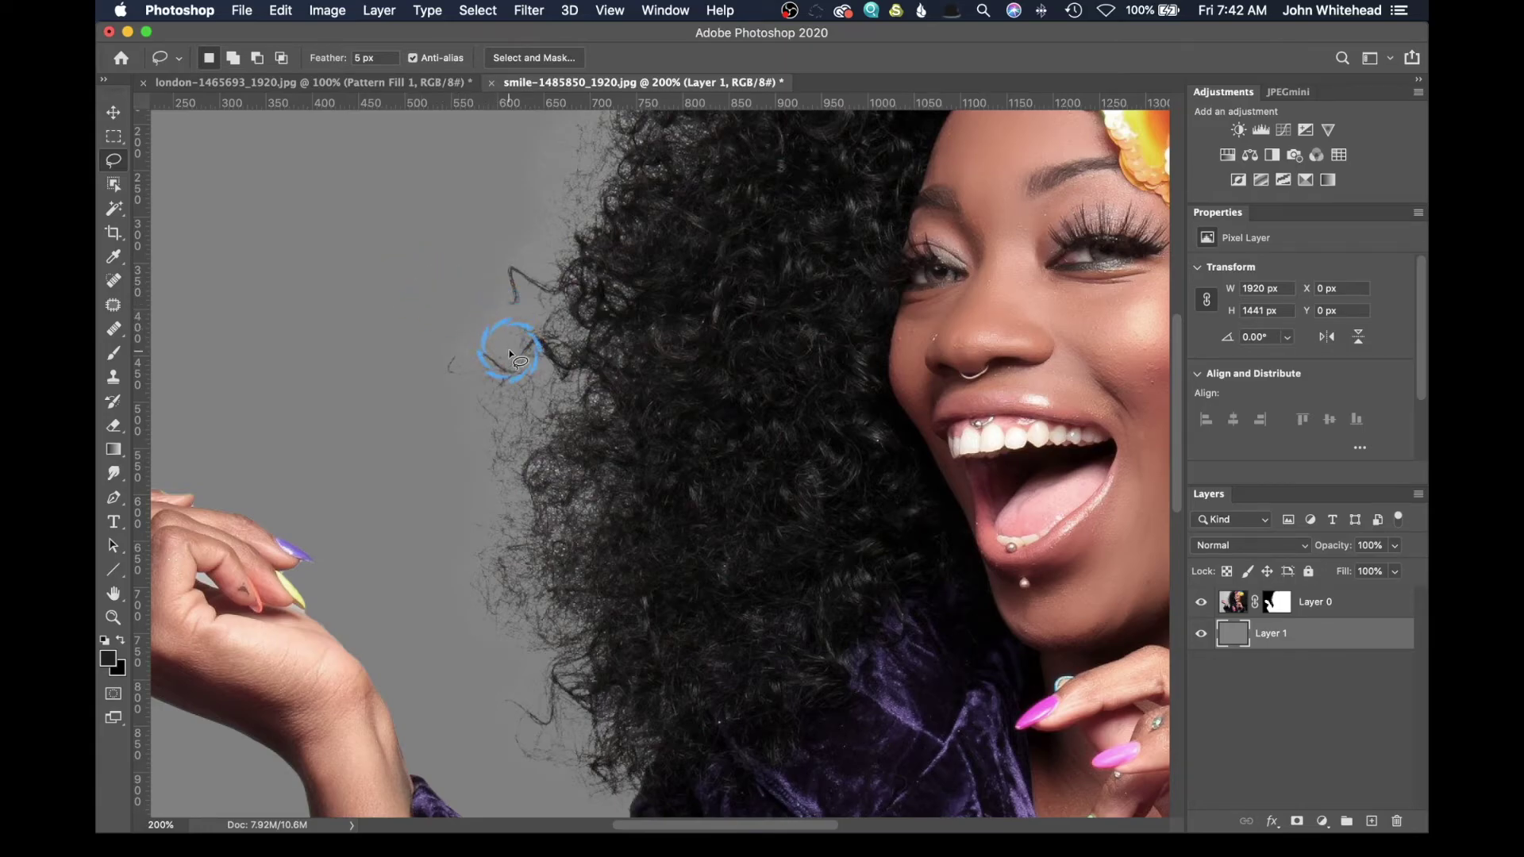
scroll(508, 349, "down", 6)
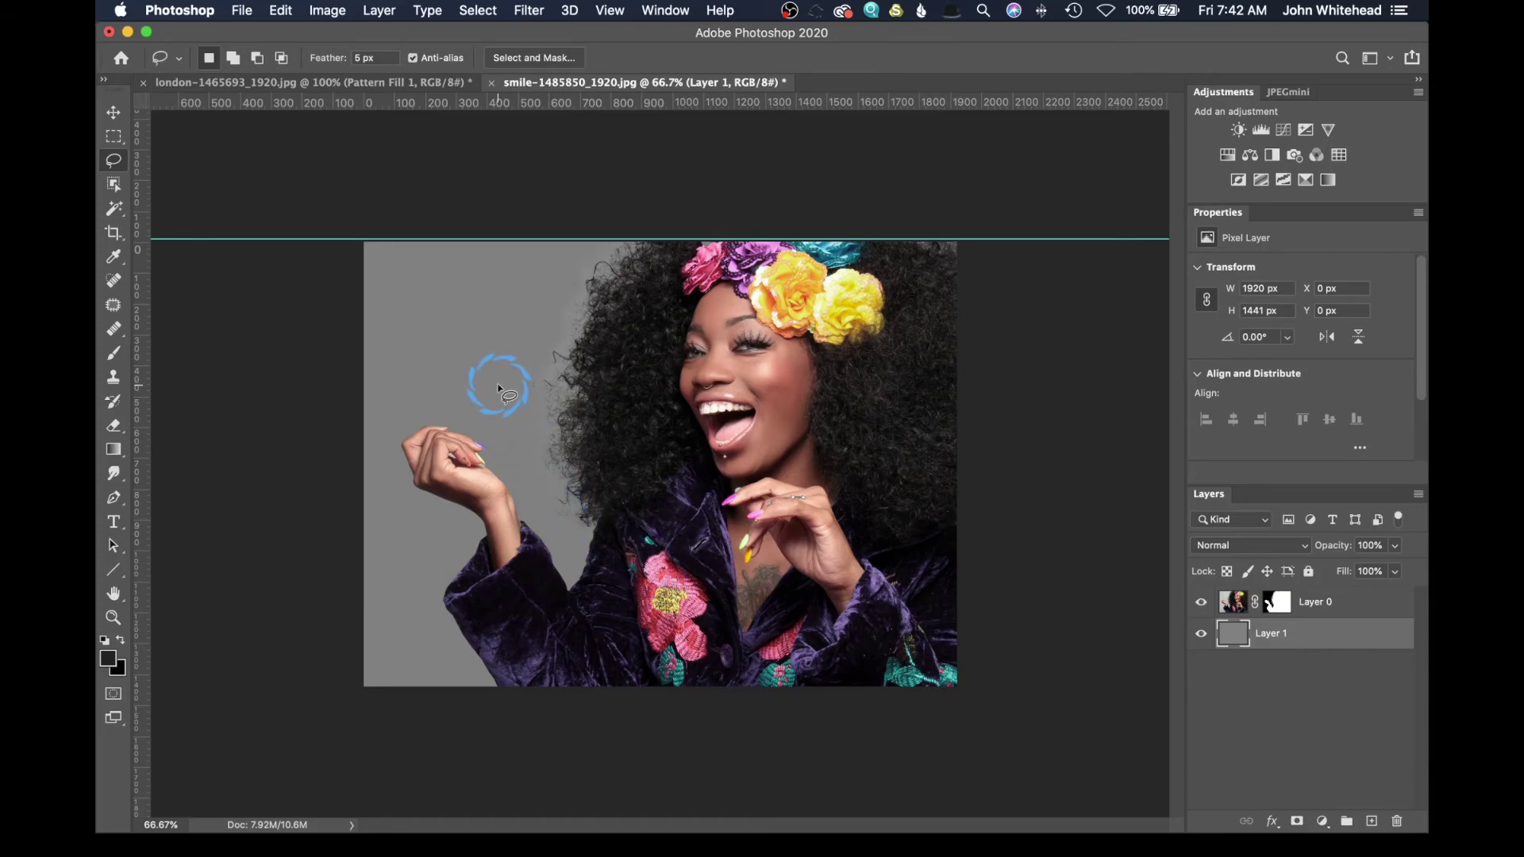
key("super+plus")
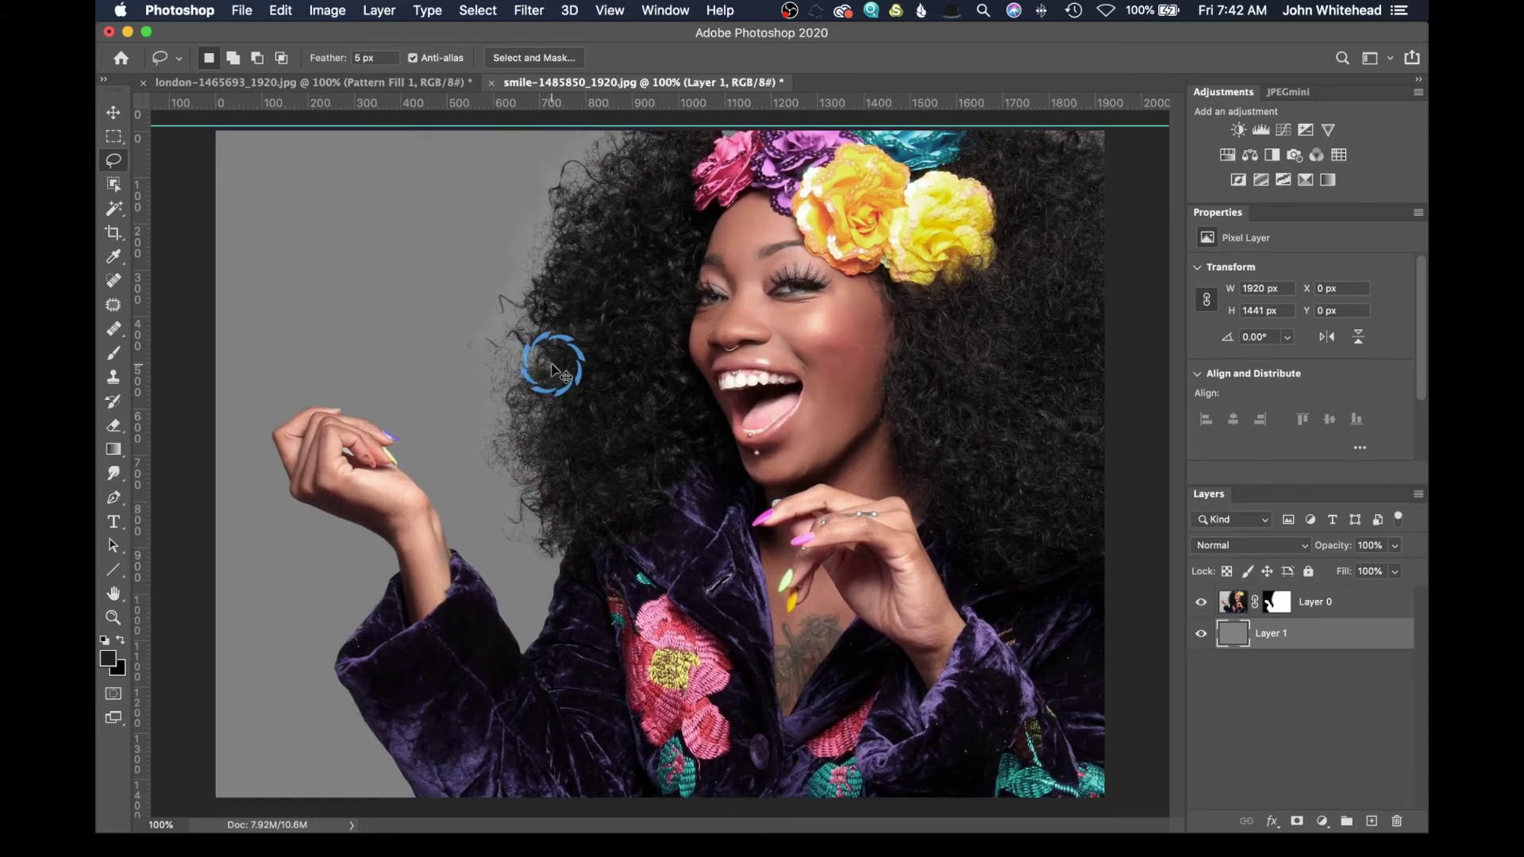